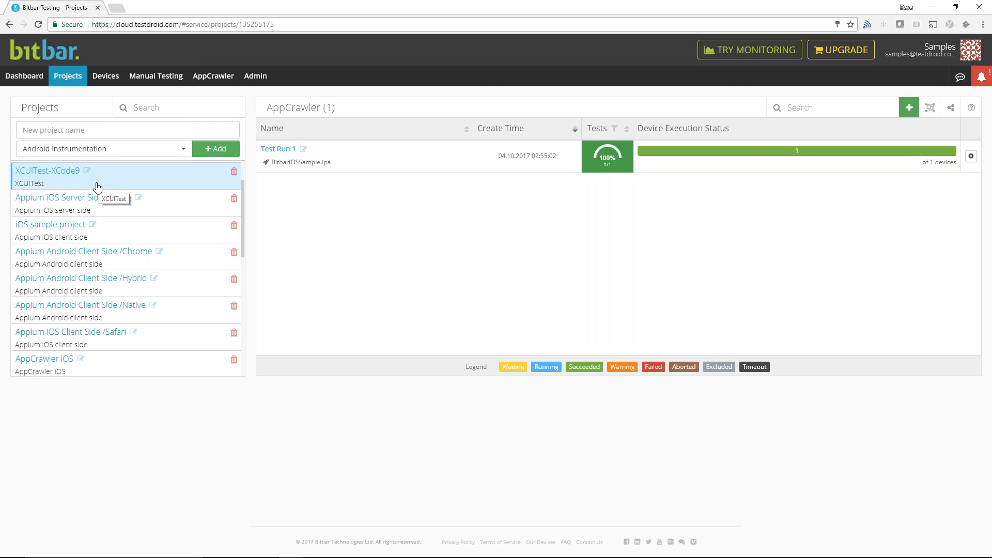
- Enter Demo as the new project name and check the project types available for it
left_click(71, 130)
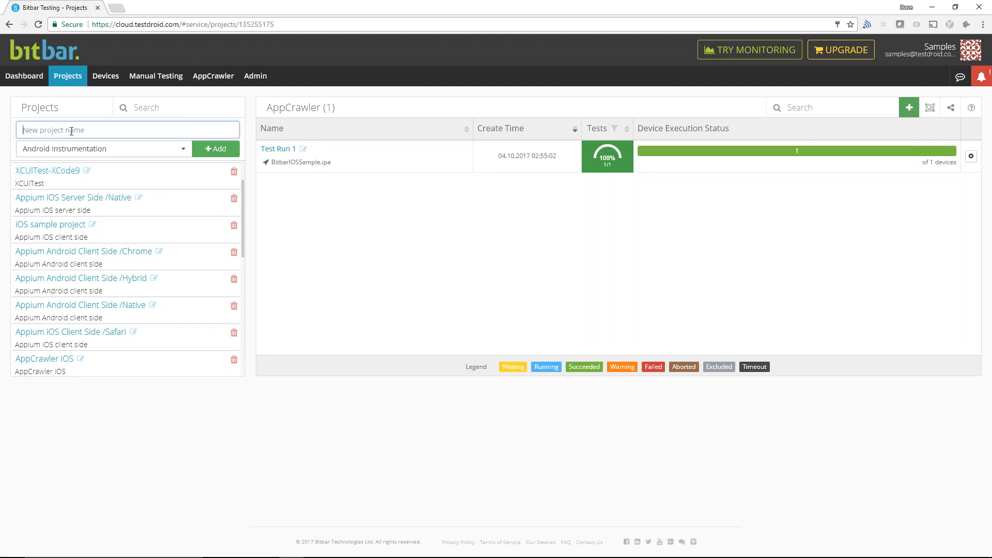
type("Demo")
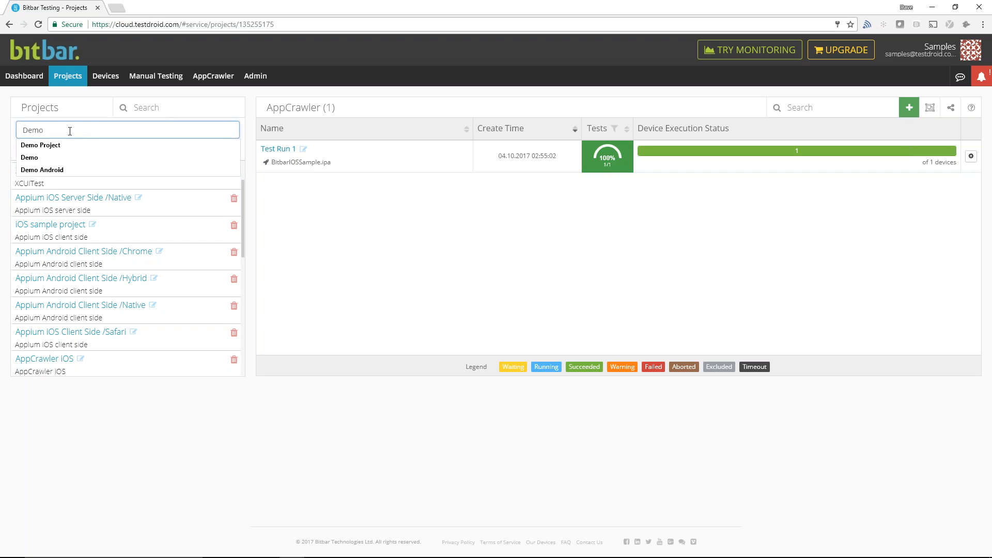
left_click(35, 149)
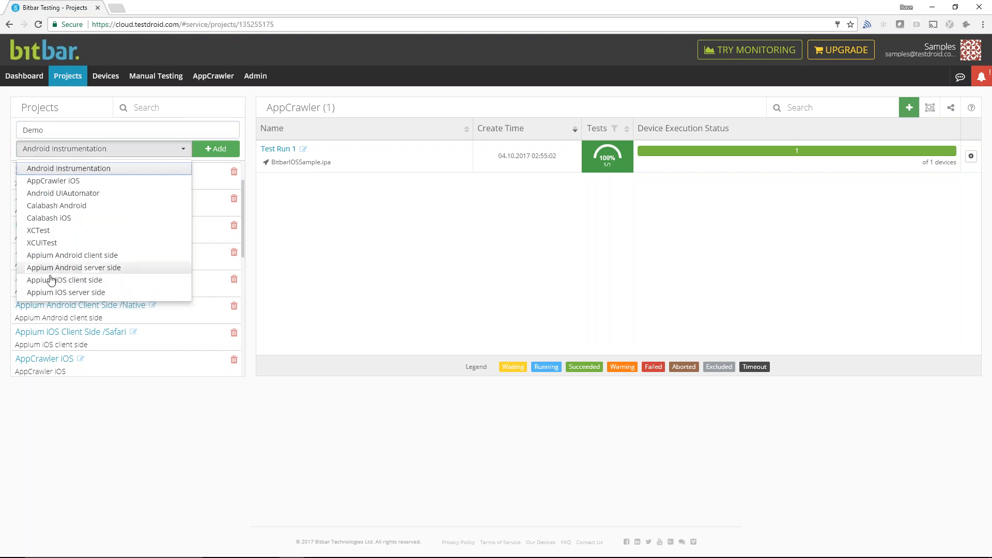
left_click(179, 460)
- Start a new test run in the Android AppCrawler project and set its test type to File
scroll(137, 303, "down", 3)
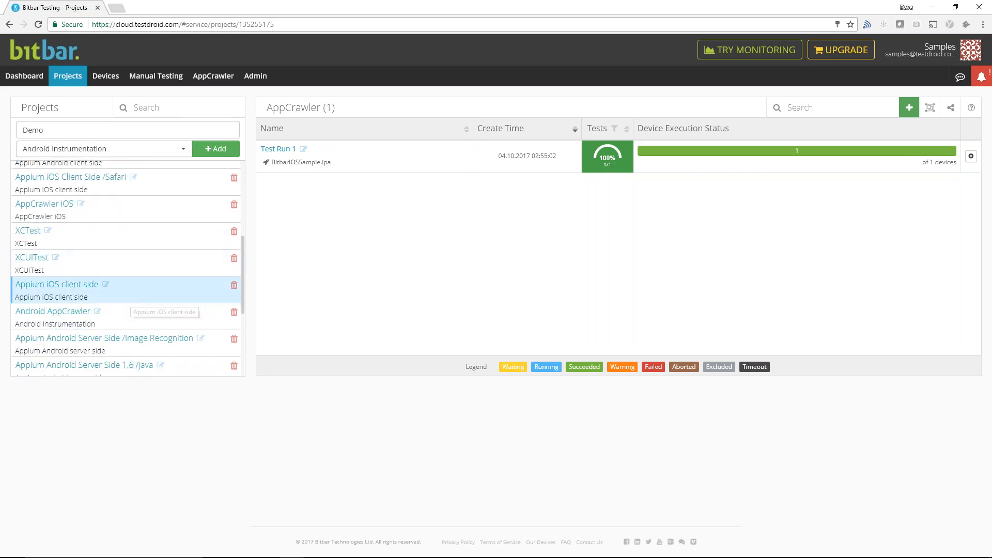
left_click(74, 315)
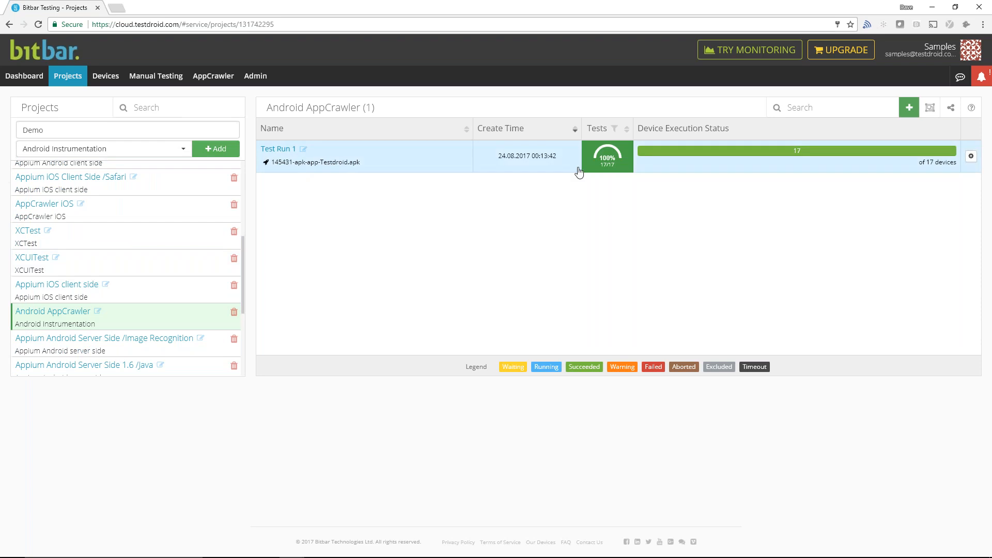
left_click(918, 115)
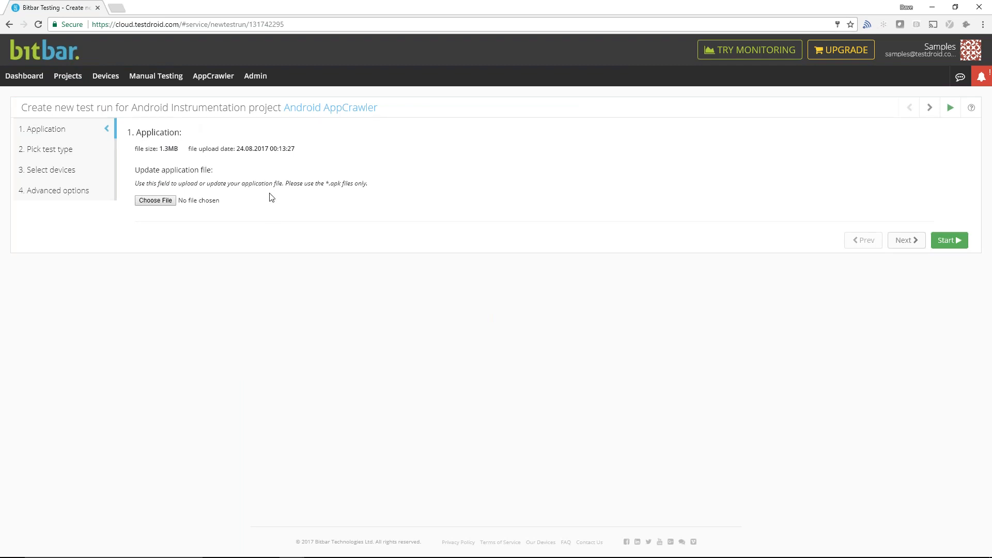
left_click(62, 153)
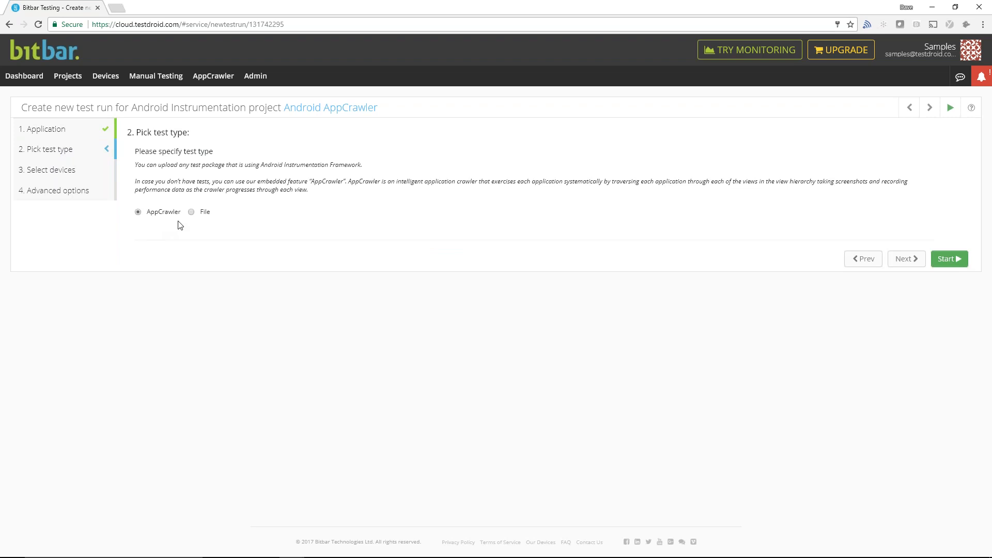
left_click(192, 213)
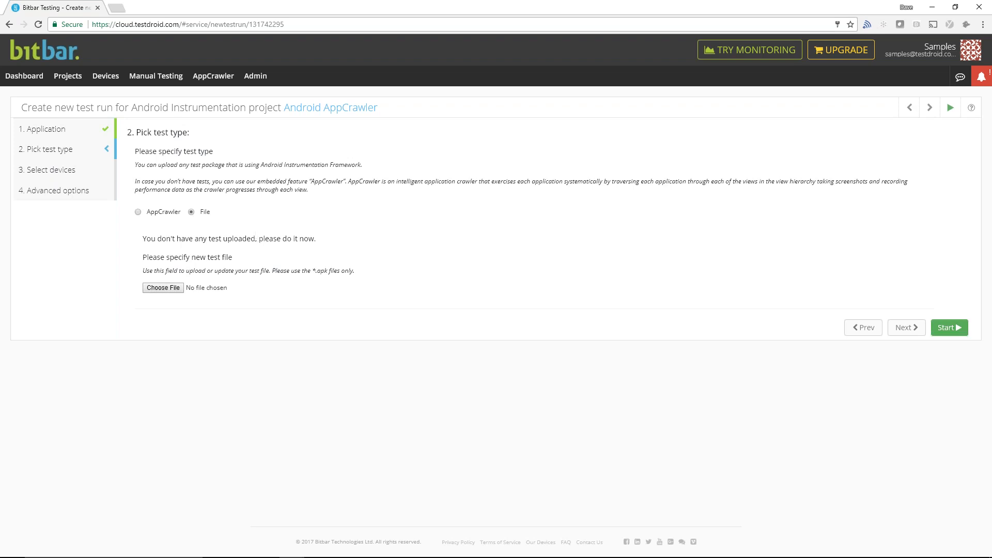
- Open docs.bitbar.com in a separate browser tab and show the Appium Support page of the Bitbar Testing section
key("ctrl+t")
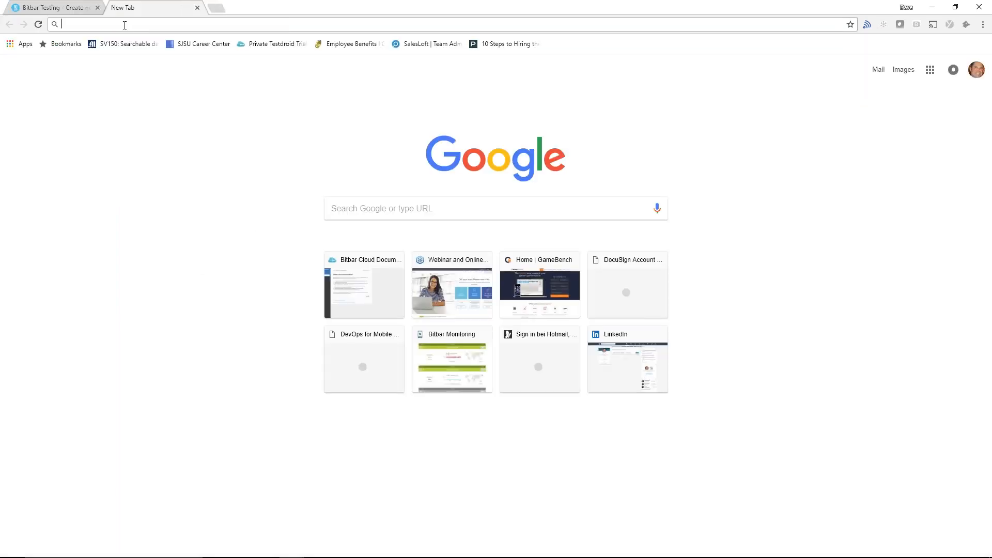
type("doc")
key("Return")
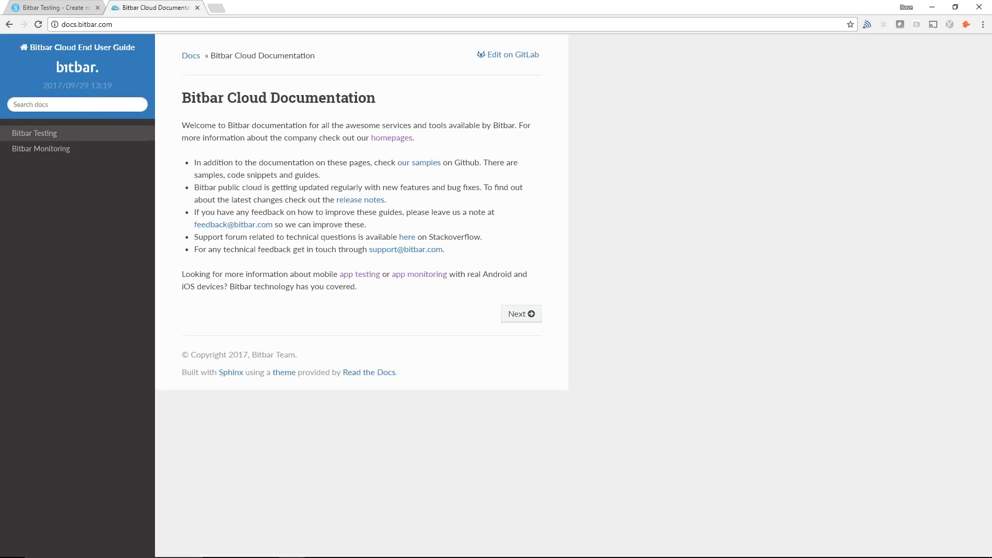
left_click(50, 136)
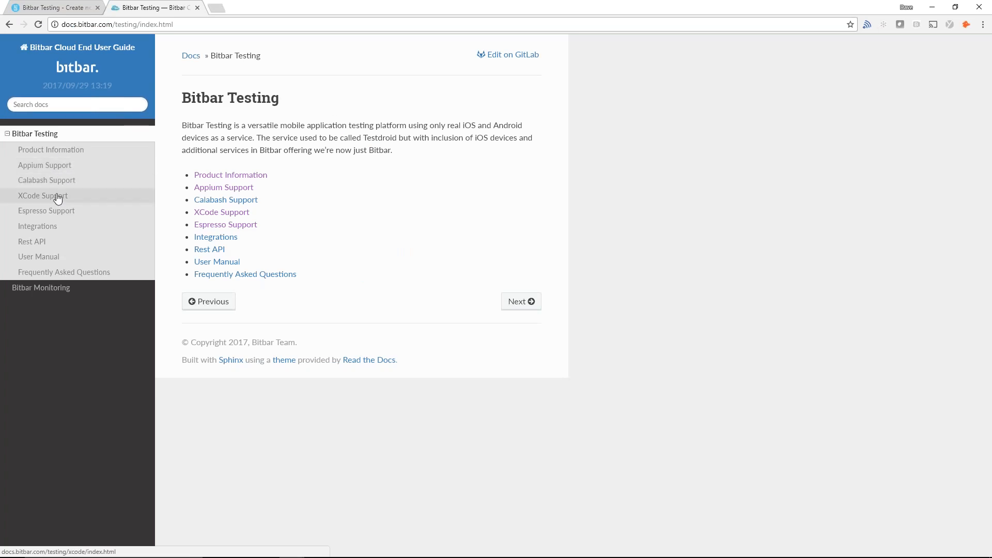
left_click(49, 167)
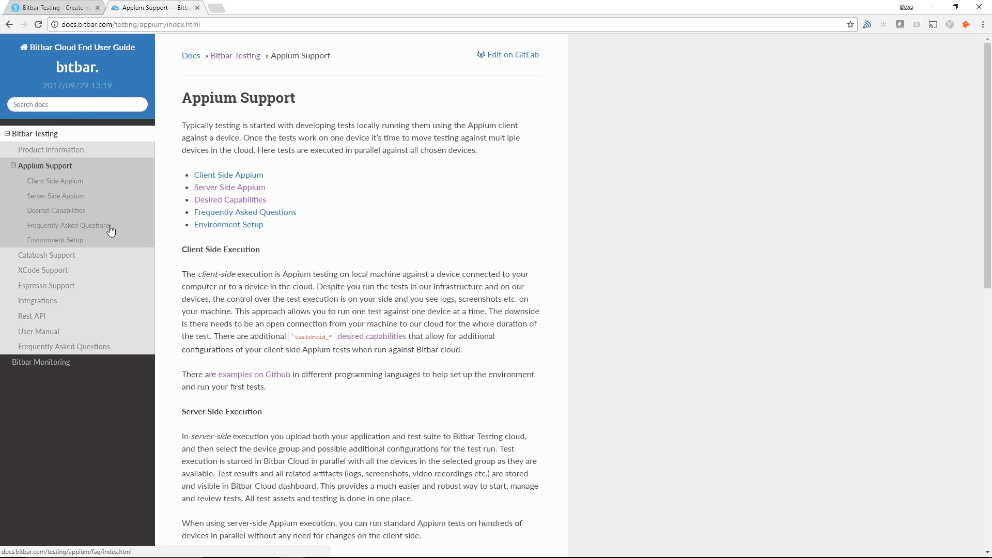
- Return to the test run to view its device selection, and open the Devices page in a separate browser tab
left_click(52, 7)
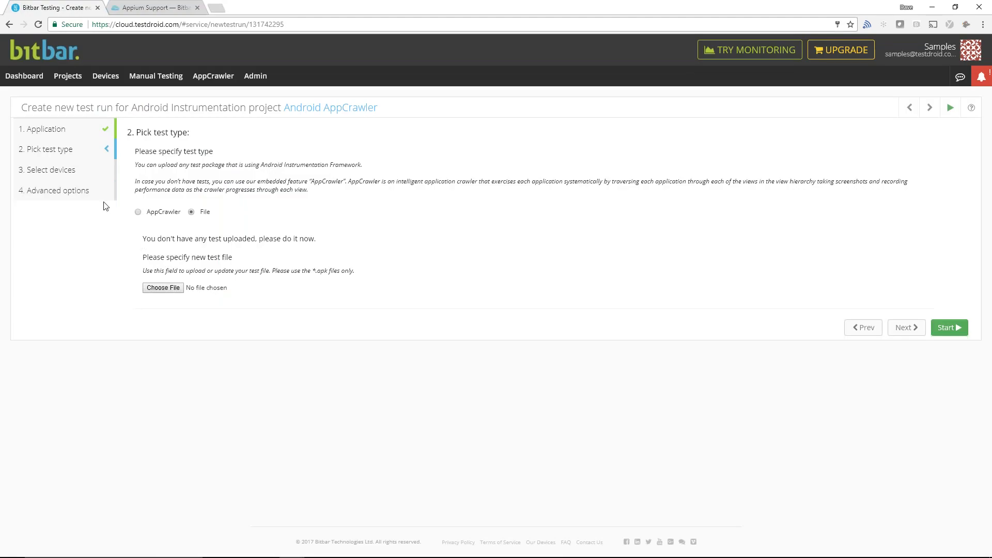
left_click(92, 175)
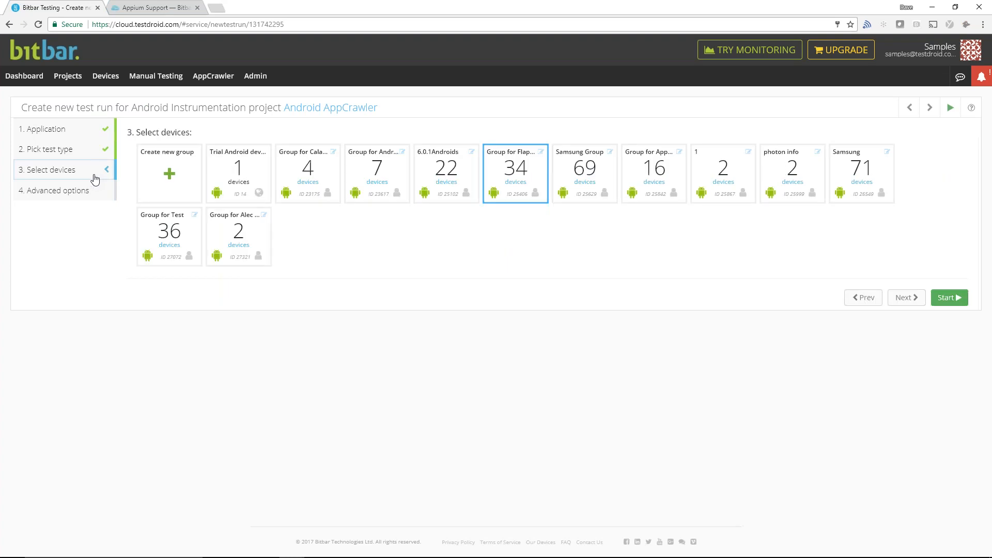
middle_click(105, 76)
left_click(160, 10)
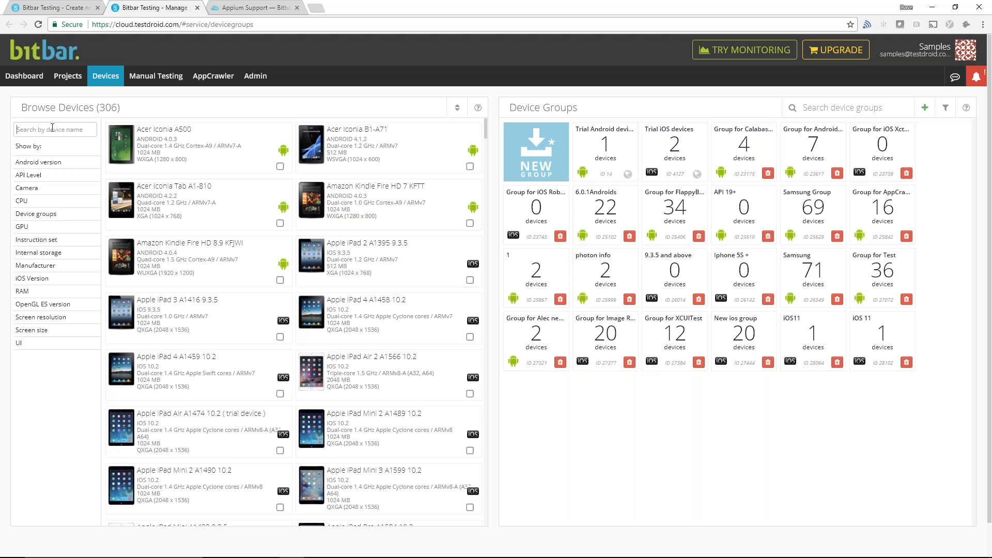
- Search the device list for nexus 5
type("nexus 5")
key("Return")
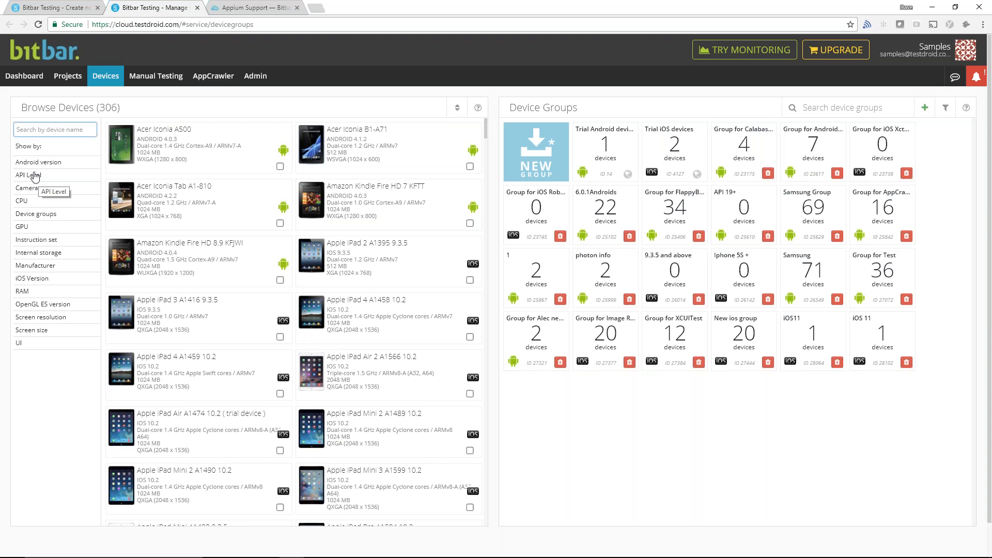
- Select the Acer Iconia Tab A1-810 and Amazon Kindle Fire HD 8.9 KFJWI and try to put them into a new device group
left_click(280, 223)
left_click(280, 279)
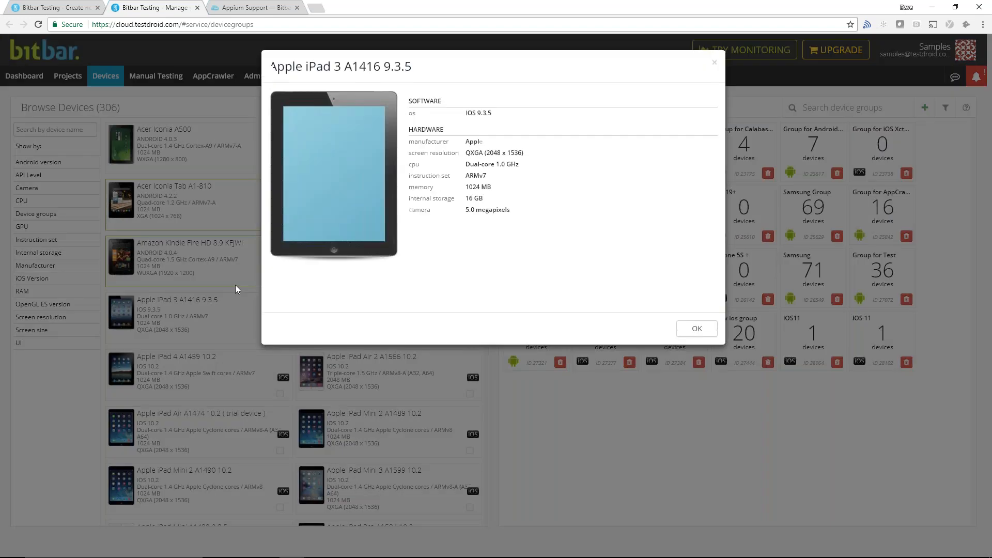
left_click(231, 287)
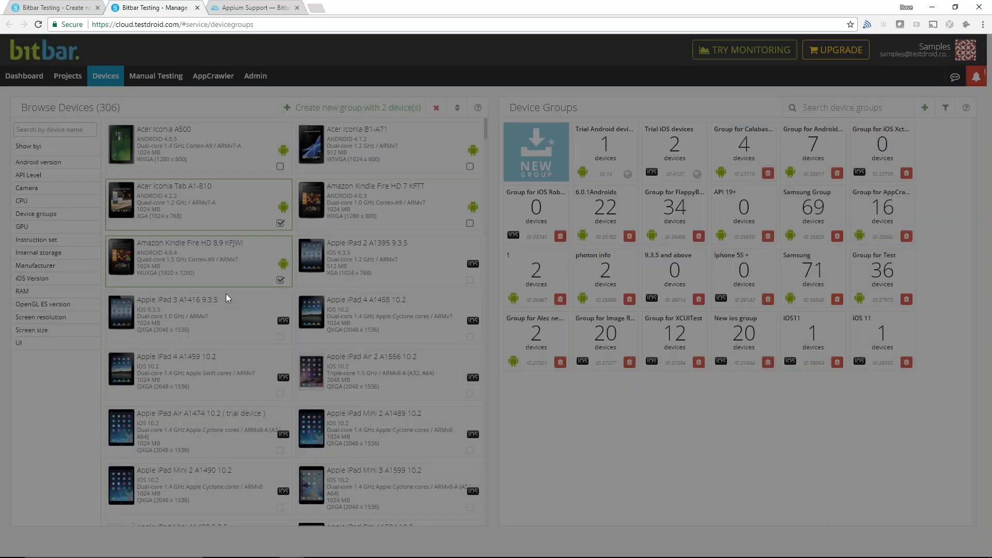
left_click_drag(212, 263, 521, 181)
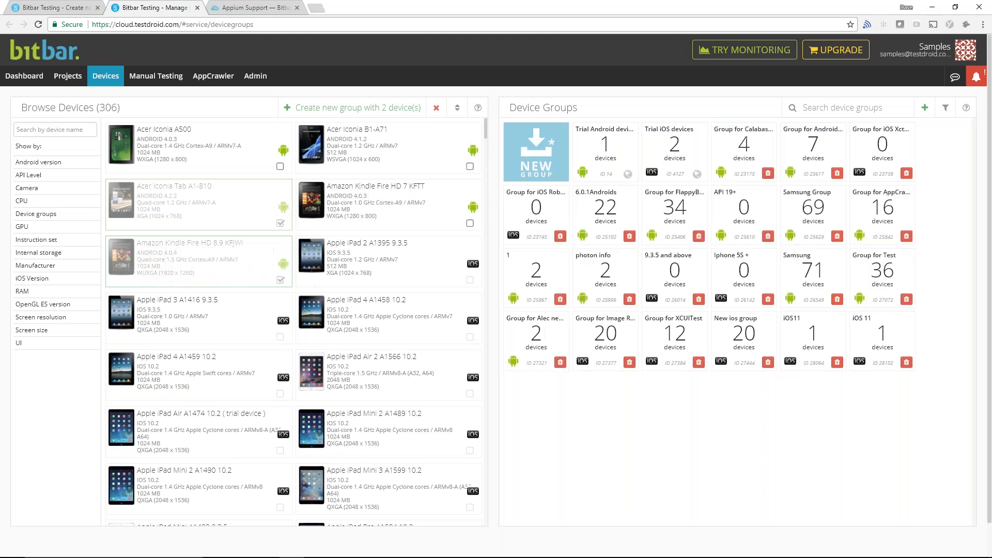
- Go back to the test run and examine the language, time-out and scheduling choices in its advanced options
left_click(58, 8)
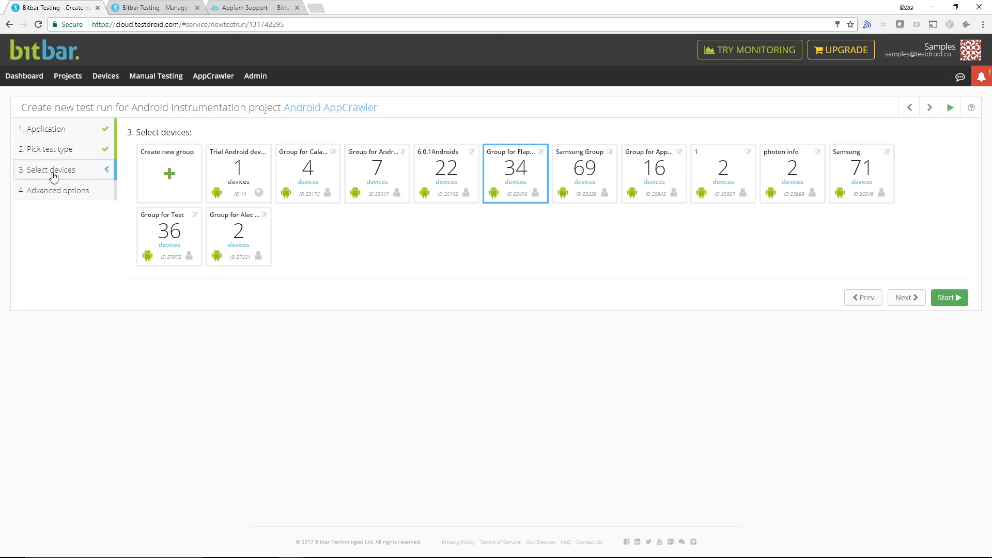
left_click(53, 192)
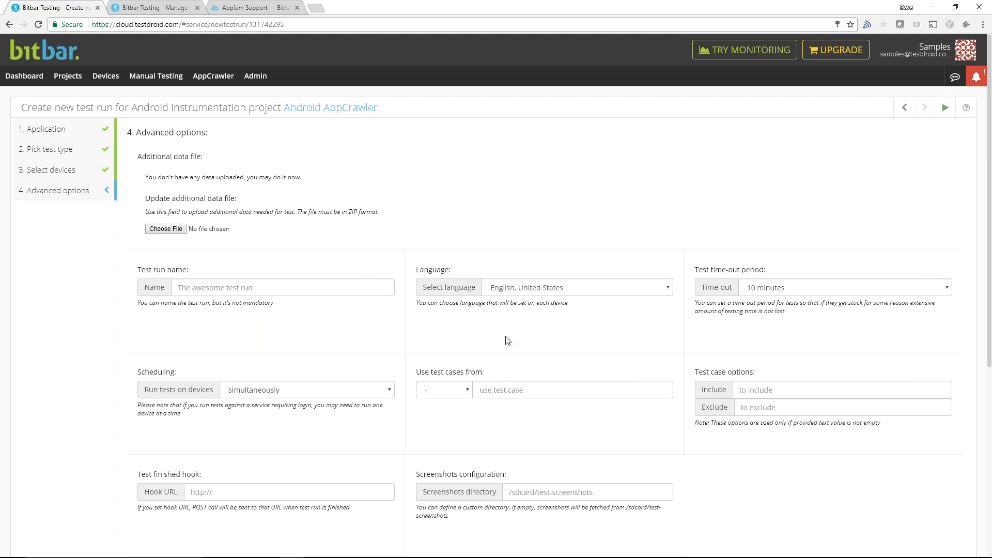
left_click(524, 291)
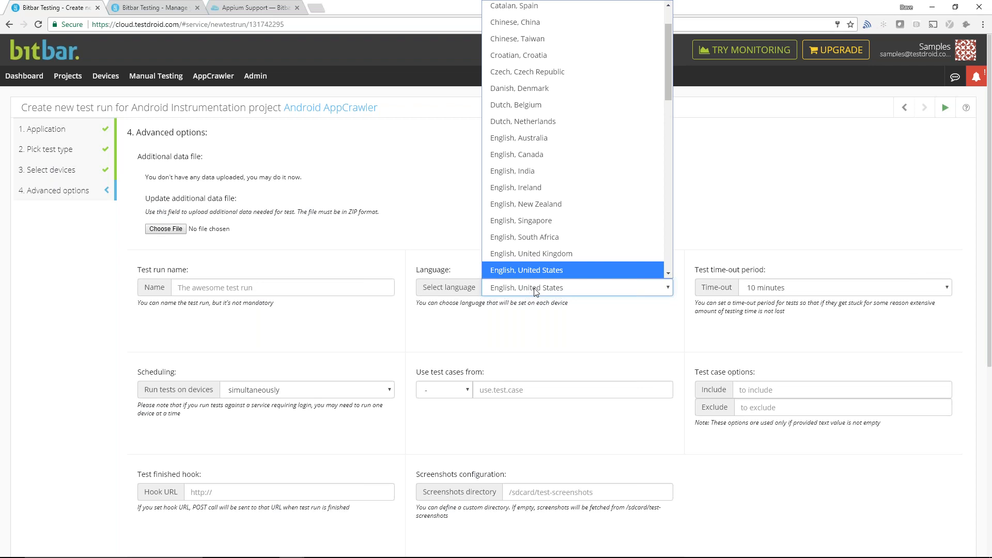
left_click(535, 291)
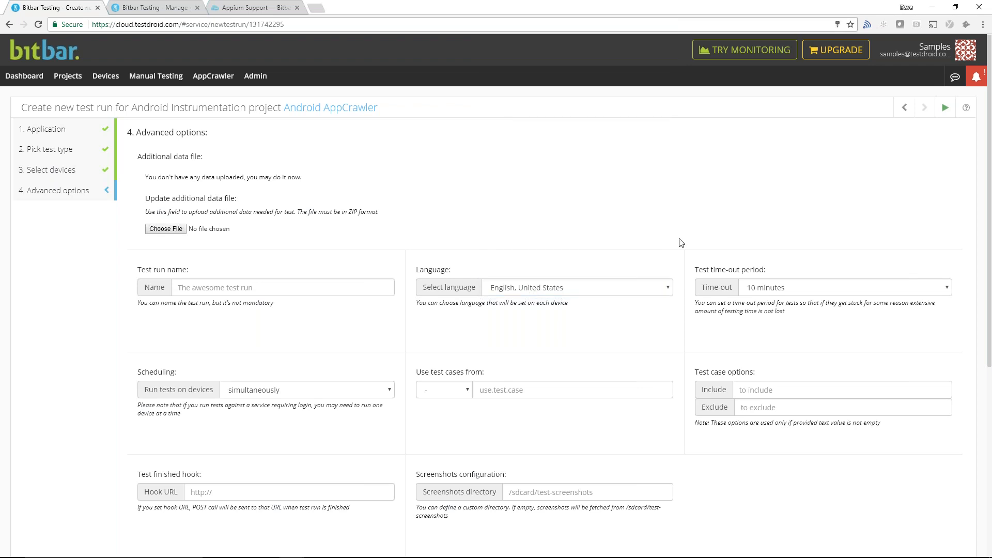
left_click(760, 293)
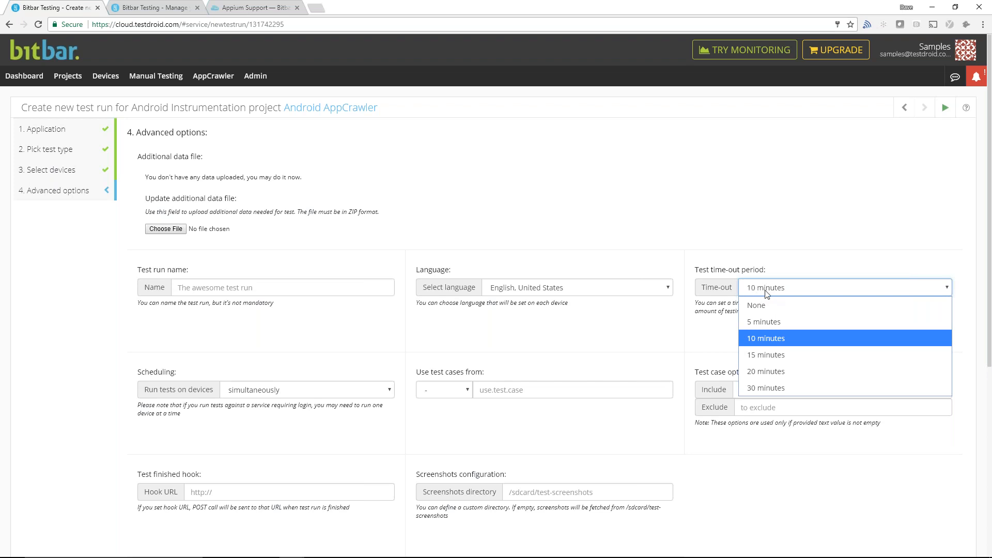
left_click(741, 260)
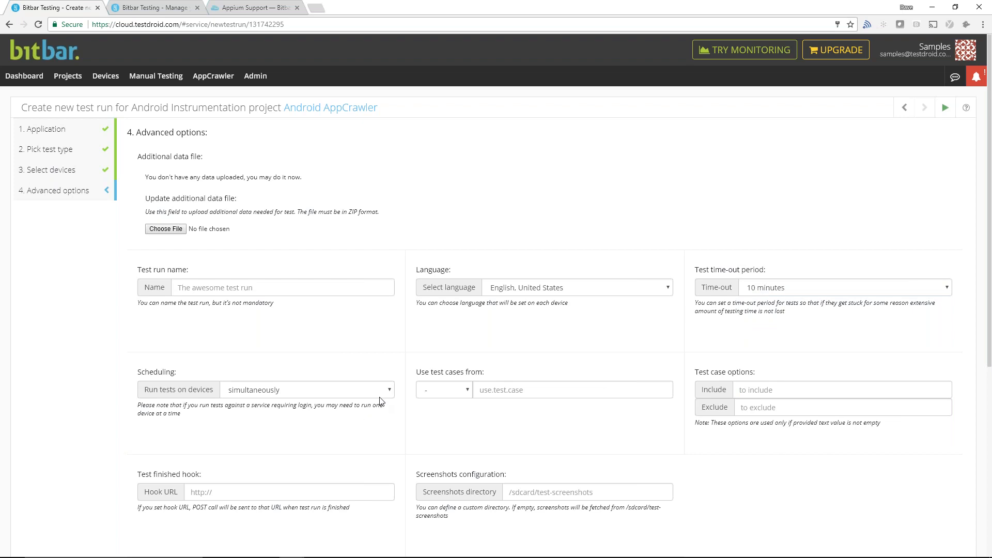
left_click(278, 397)
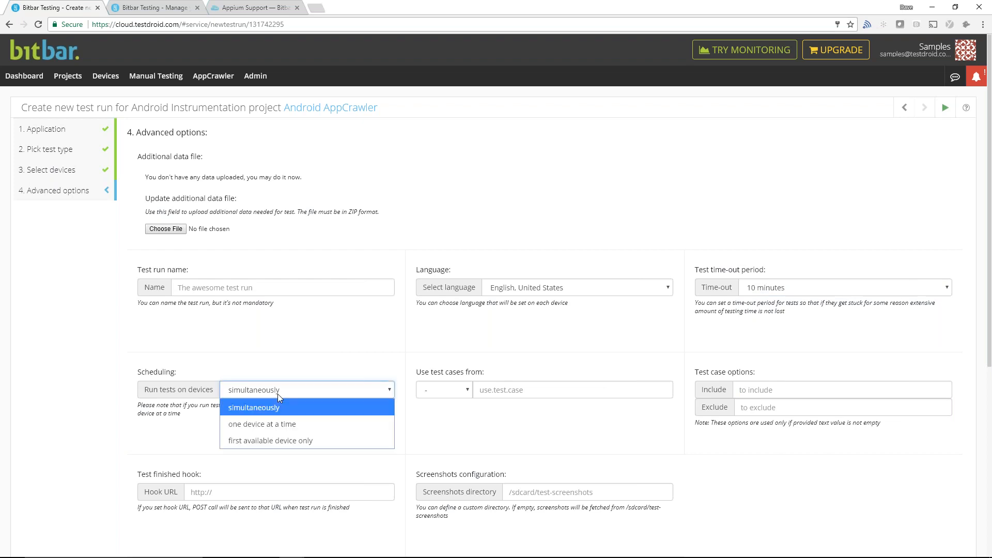
left_click(293, 375)
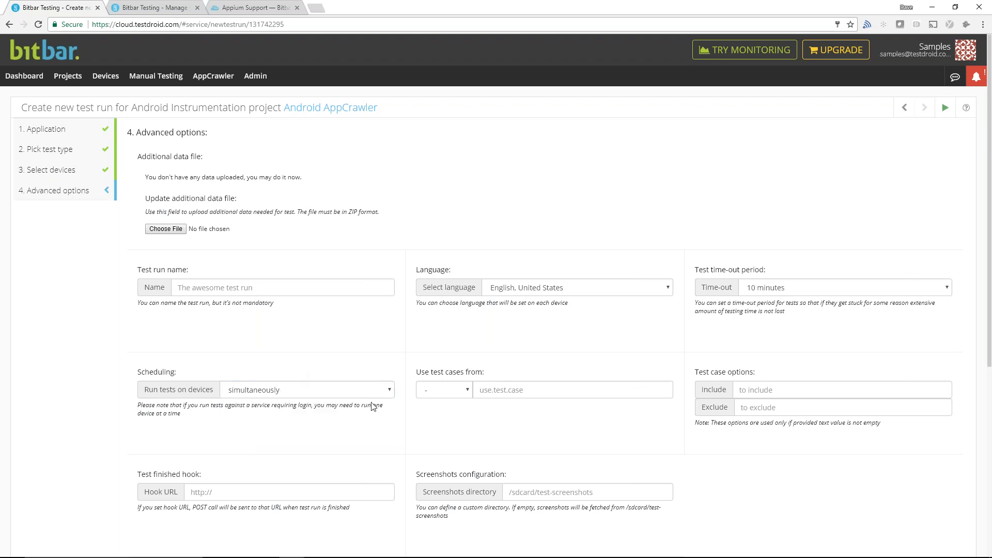
- Examine the advanced options for test case source and filters, finished hook, custom test runner and custom key/value pair
scroll(459, 406, "down", 1)
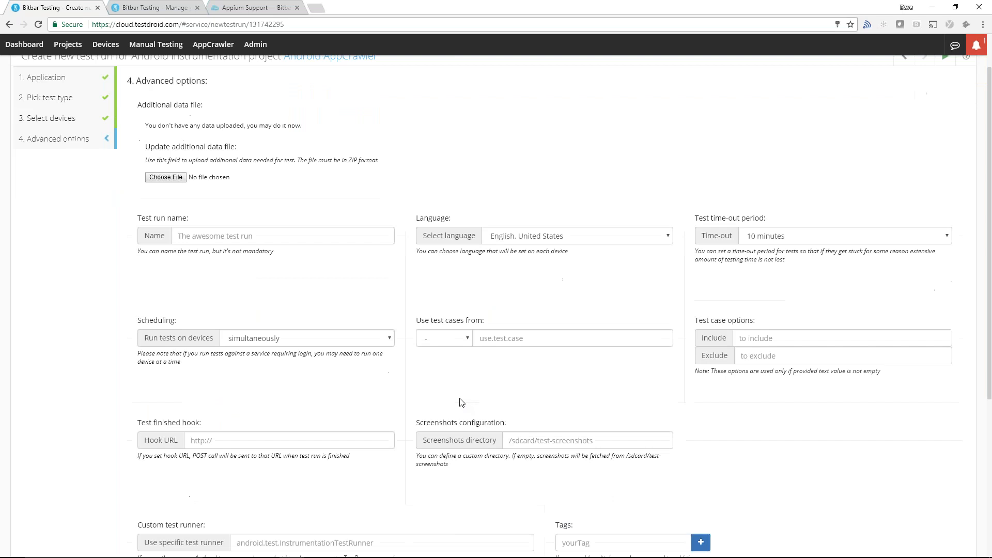
left_click(468, 340)
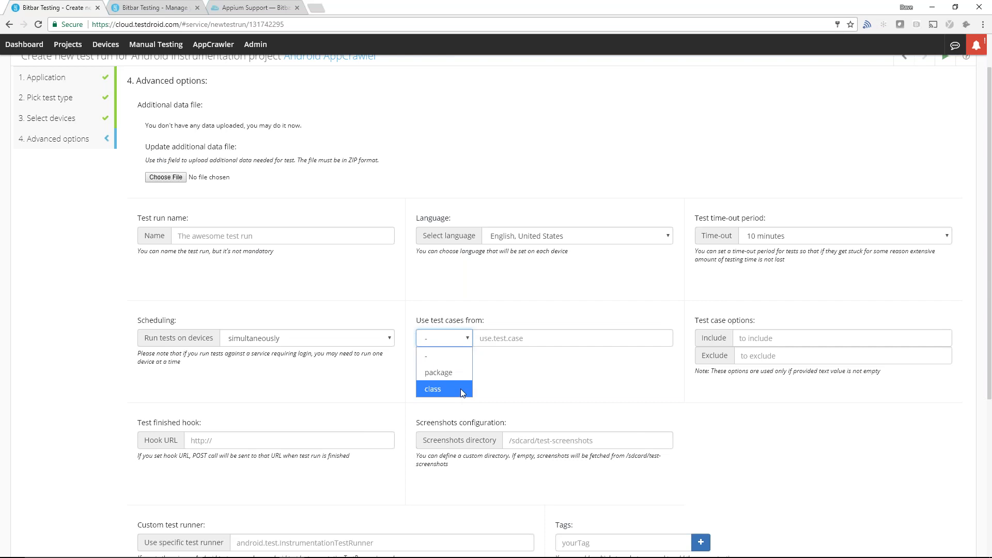
left_click(525, 380)
left_click(741, 337)
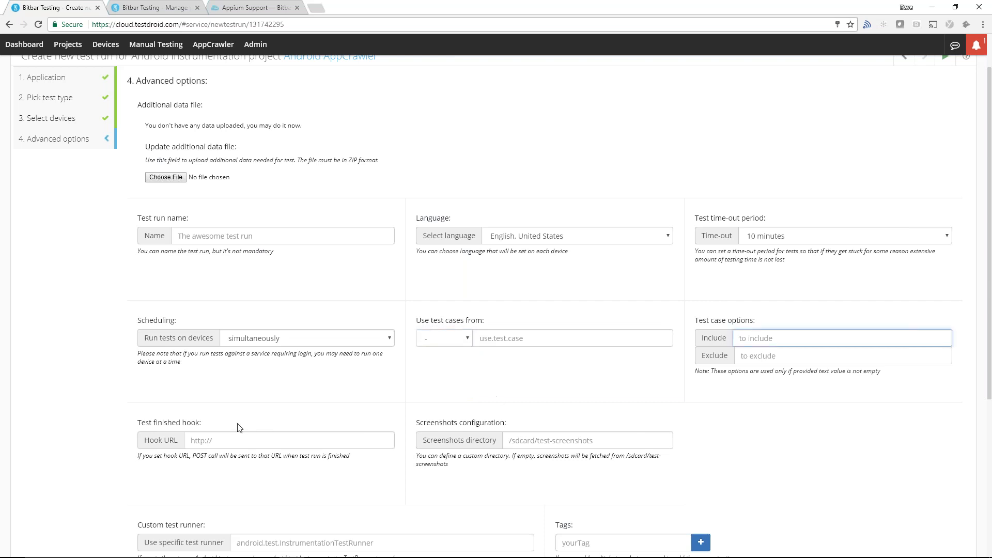
scroll(228, 427, "down", 4)
left_click(224, 241)
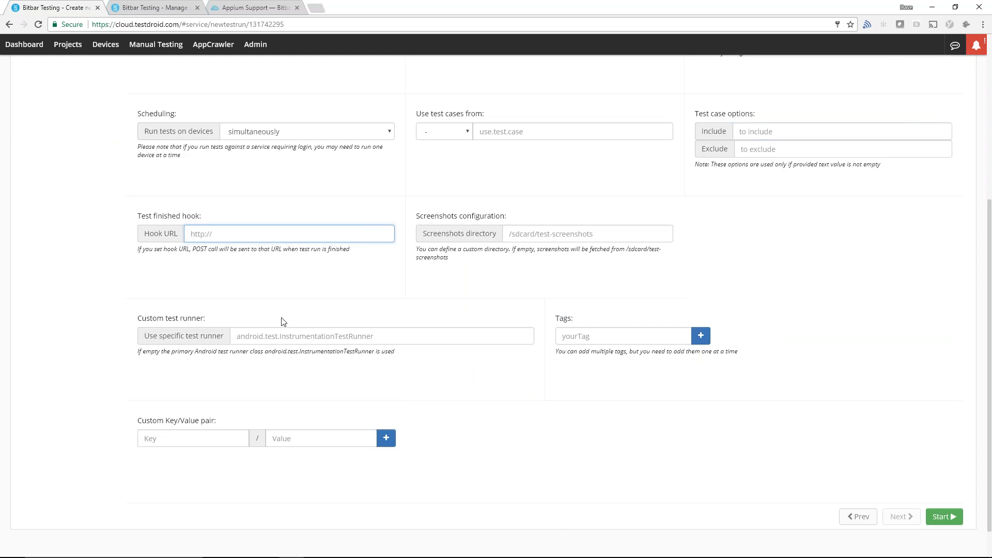
left_click(250, 337)
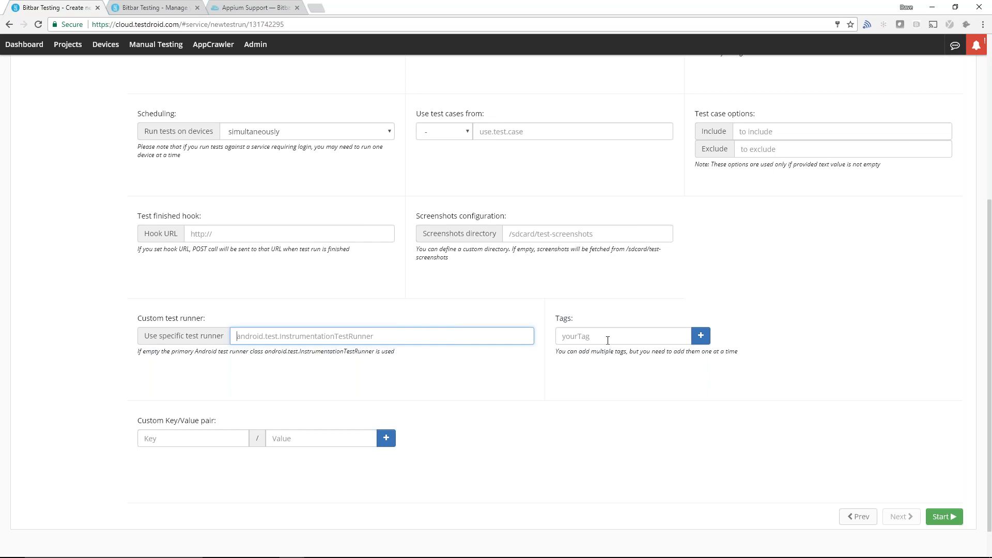
left_click(181, 443)
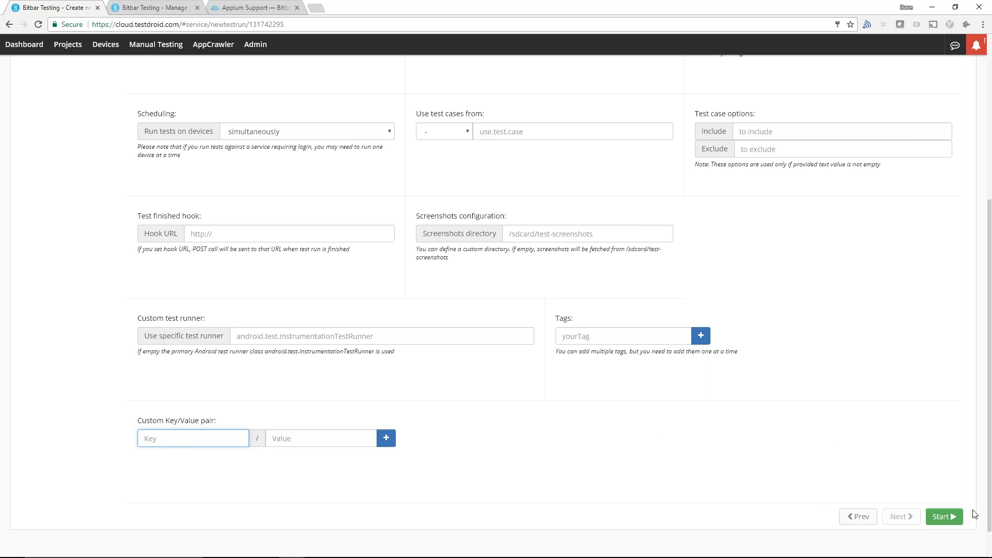
- Leave the test run setup without starting it and return to the project list
scroll(558, 459, "up", 5)
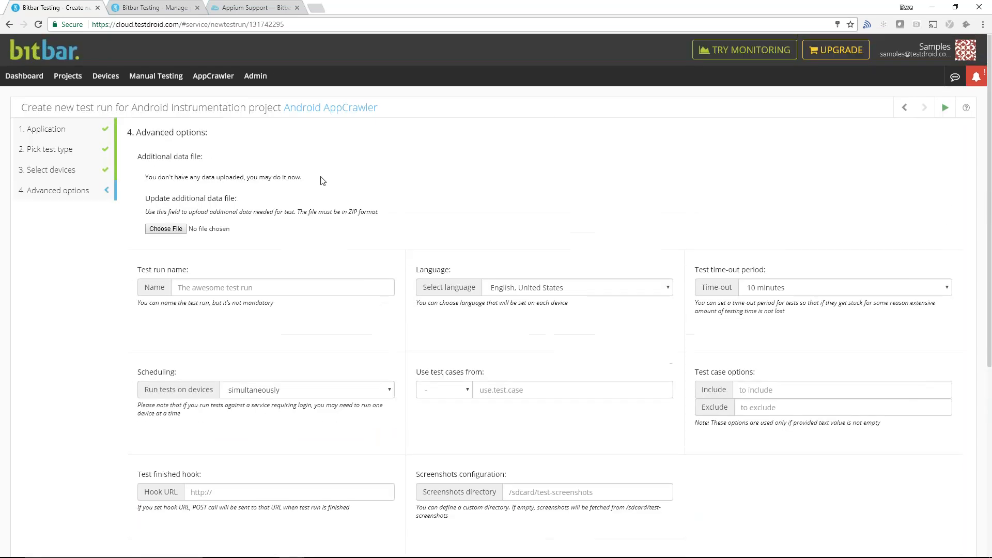
left_click(73, 78)
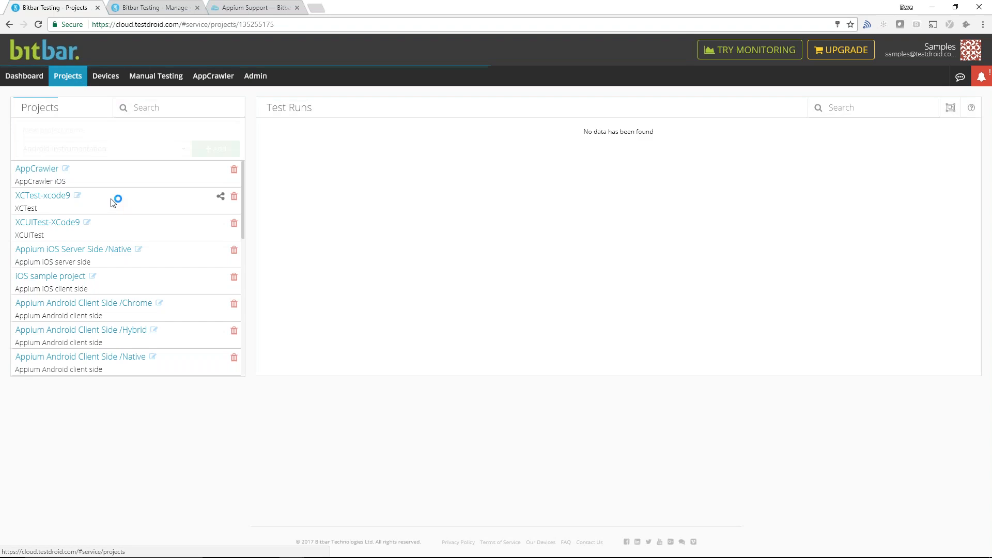
- Open Test Run 1 of the Android AppCrawler project to view its results and device statuses
scroll(129, 274, "down", 3)
scroll(130, 276, "down", 2)
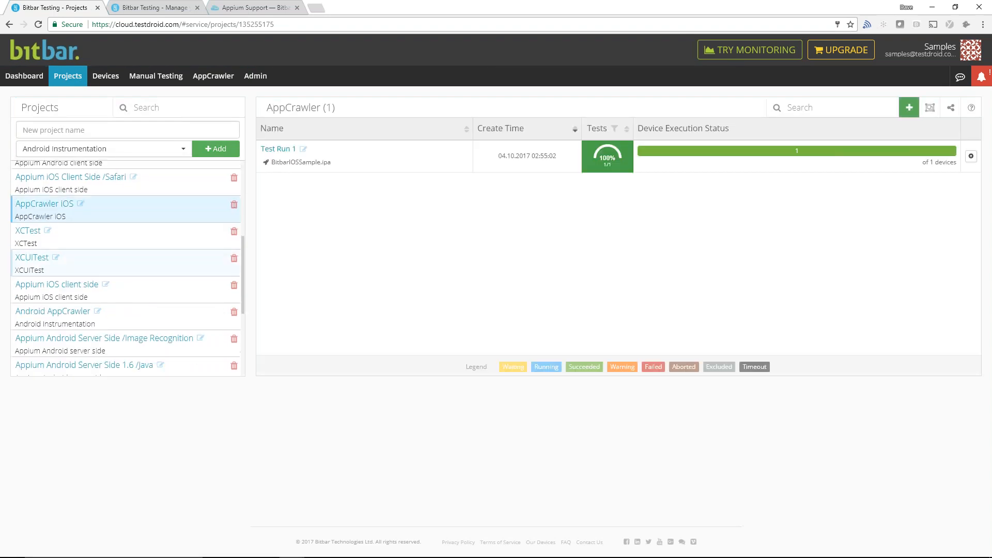
left_click(71, 314)
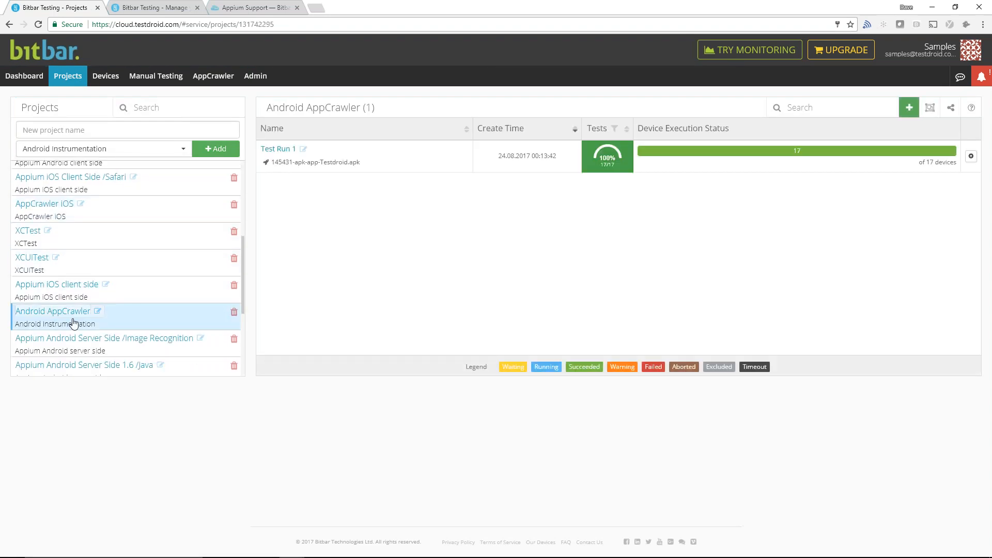
left_click(278, 150)
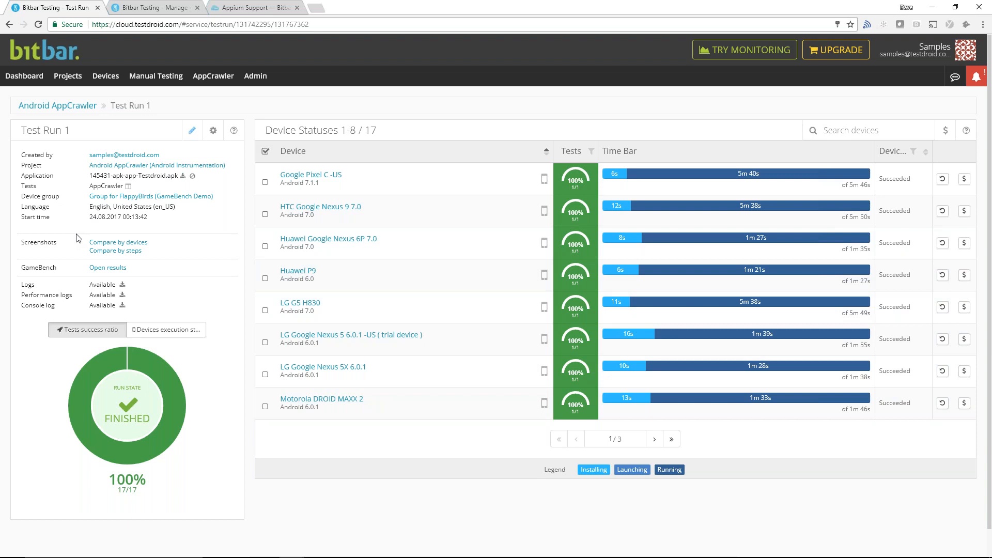
- Compare the test run's screenshots by steps and check which device sessions can be selected, keeping the current selection
left_click(115, 251)
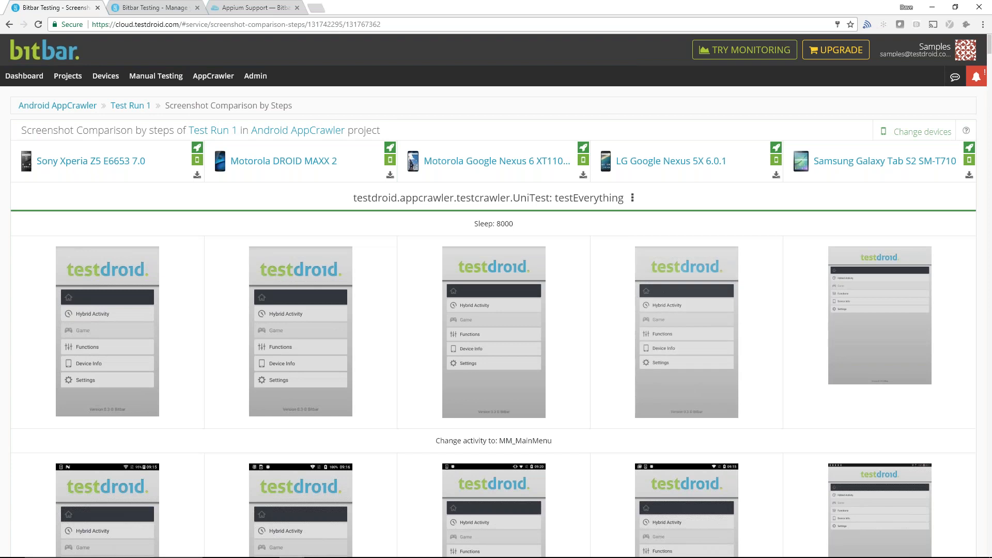
left_click(922, 132)
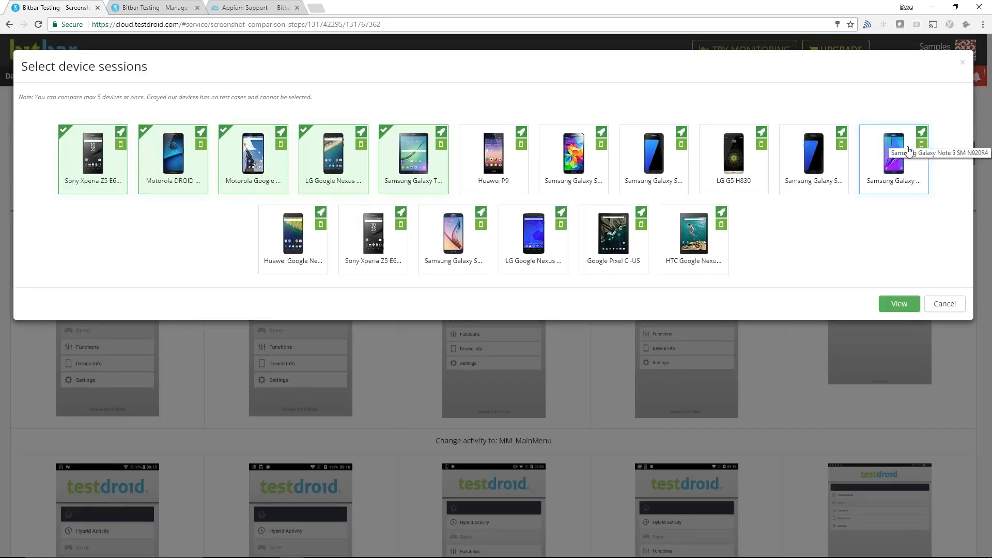
left_click(953, 303)
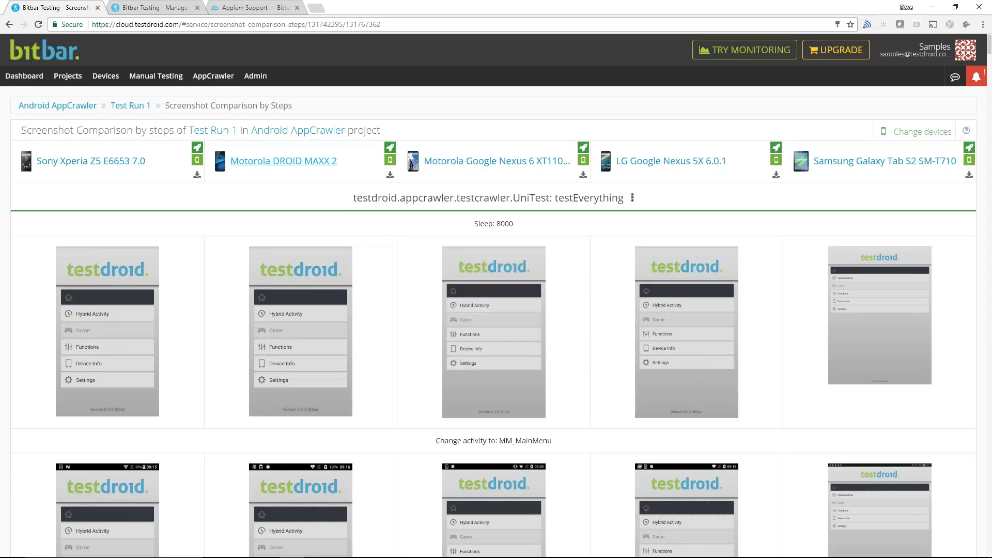
- Open the LG Google Nexus 5X 6.0.1 device run and examine the testEverything steps and the errors
left_click(654, 165)
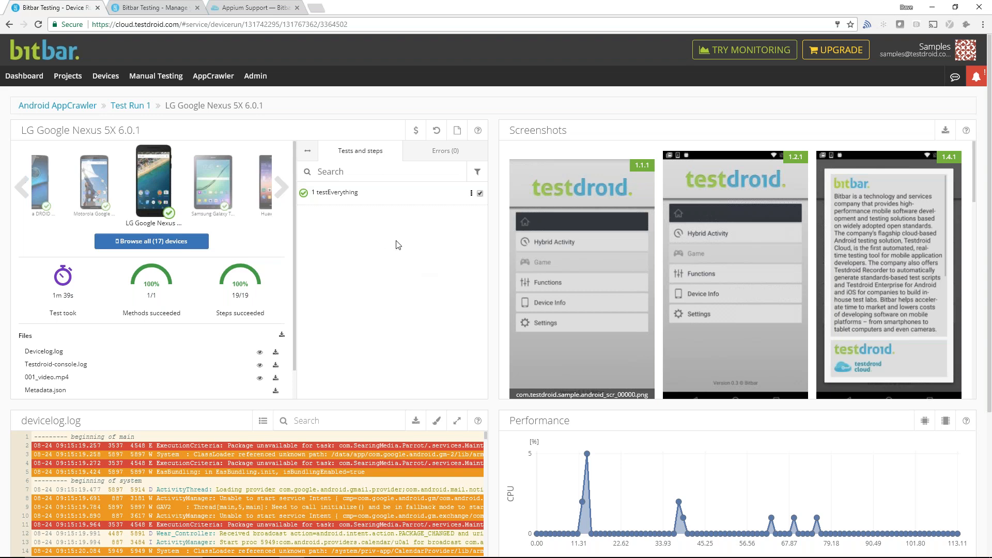
left_click(350, 195)
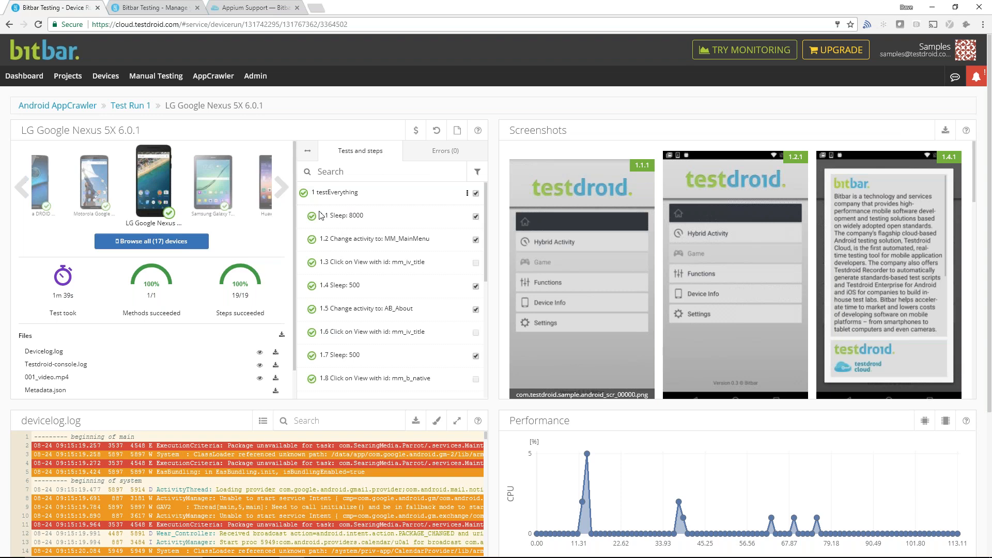
left_click_drag(320, 214, 443, 377)
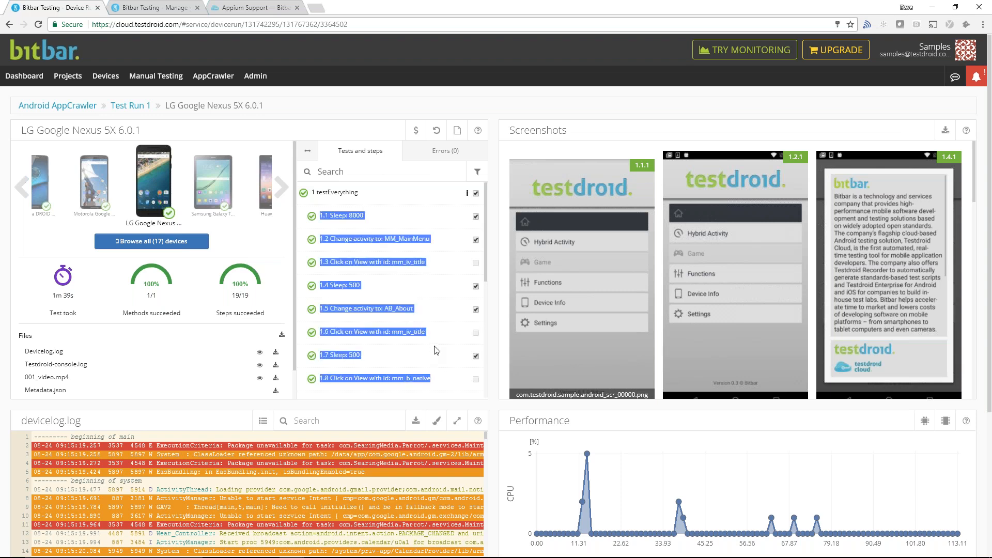
left_click(433, 155)
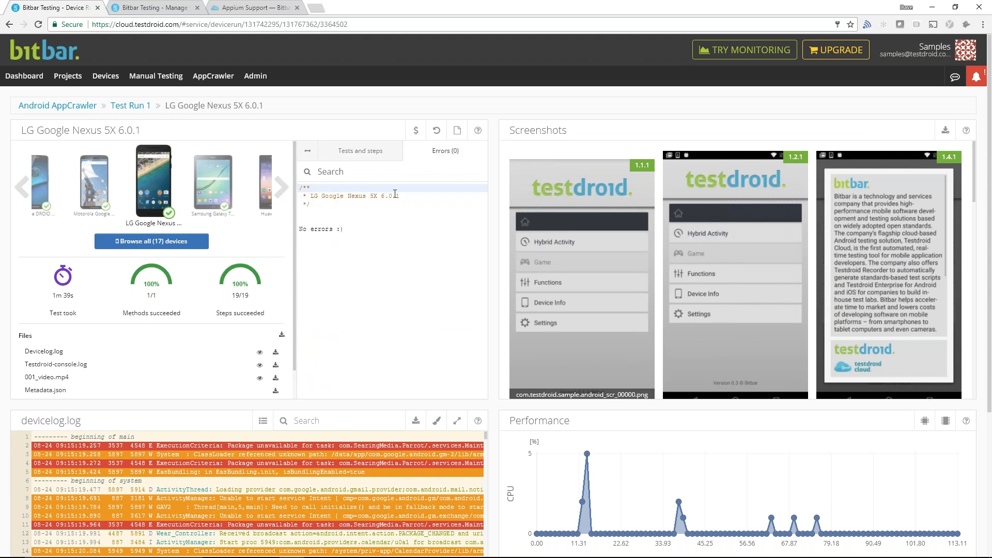
left_click_drag(343, 229, 294, 192)
left_click(352, 313)
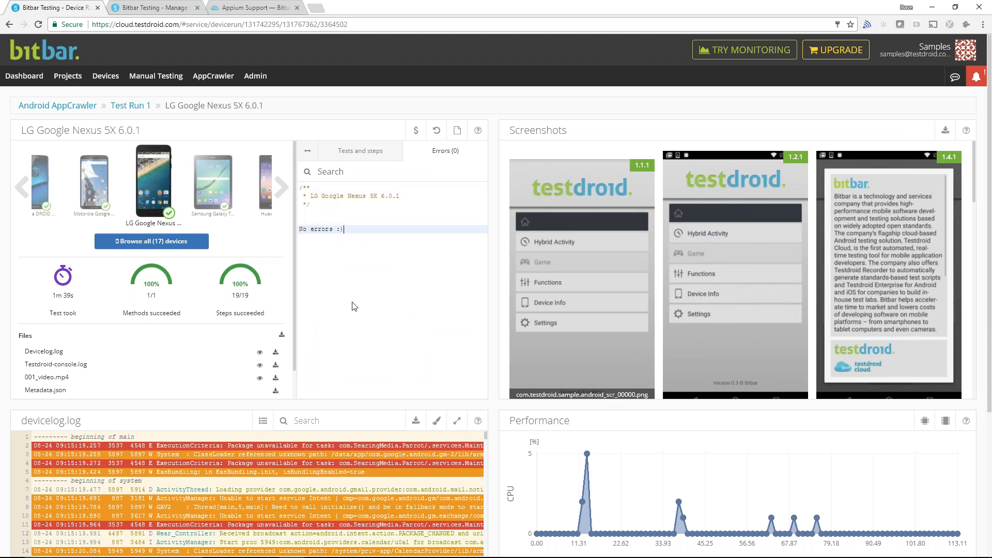
- View the device run's screenshots enlarged, then close the viewer and look through the remaining thumbnails
left_click(581, 267)
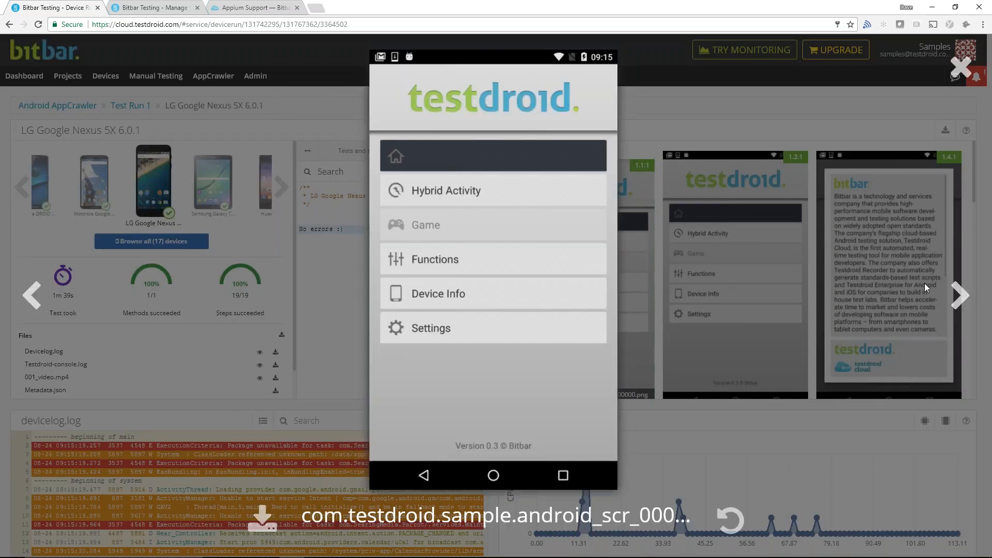
left_click(966, 301)
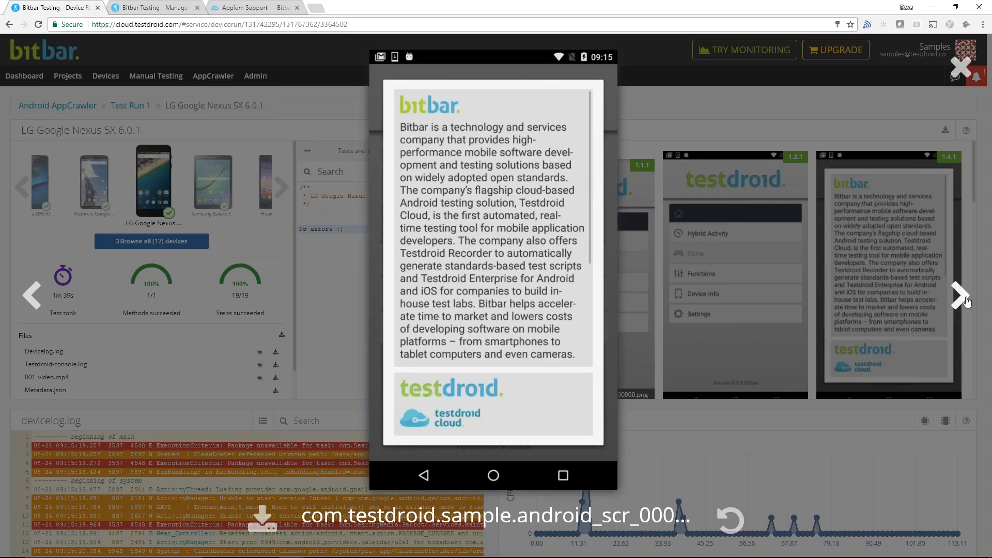
left_click(961, 67)
scroll(549, 339, "down", 2)
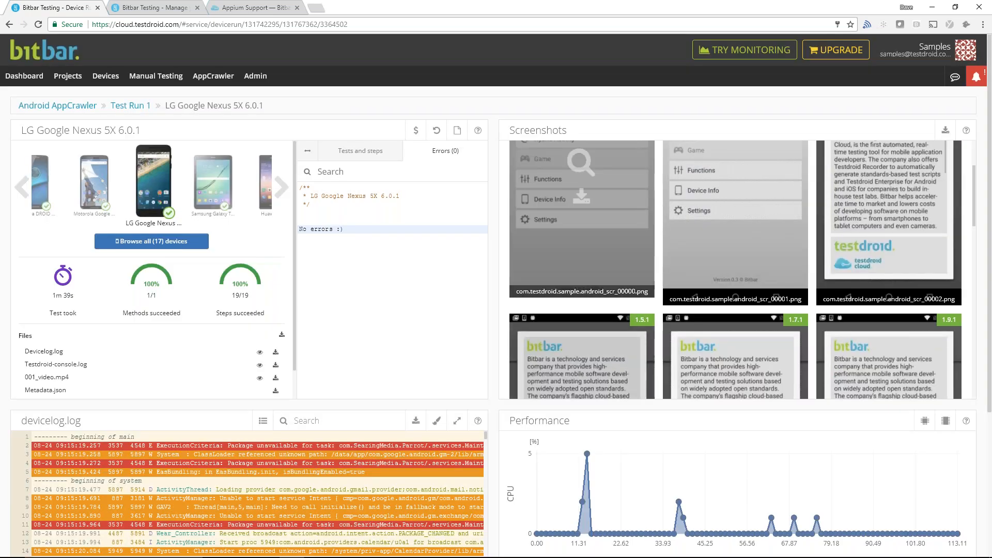
- Examine devicelog.log and its search field along with the performance graphs of the device run
scroll(549, 338, "down", 4)
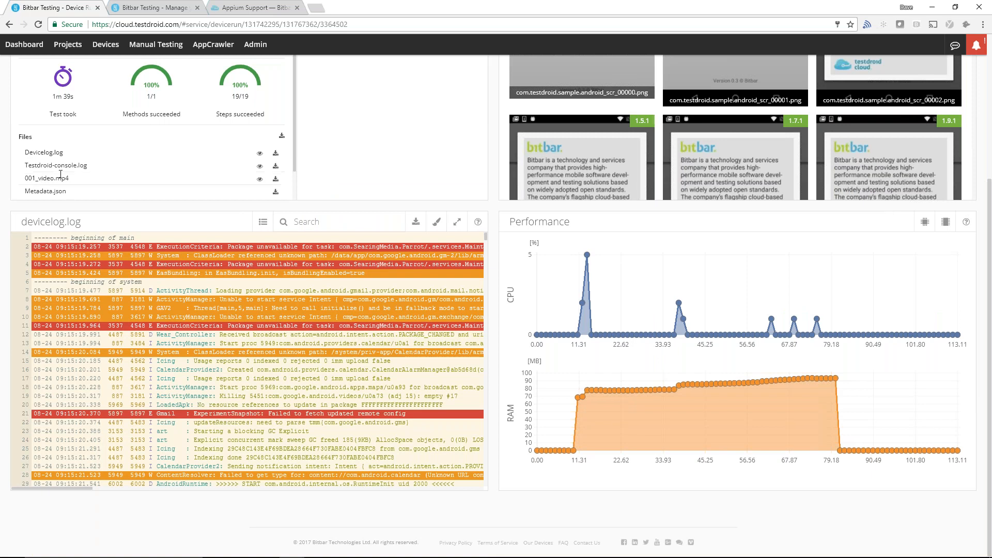
left_click_drag(85, 222, 21, 222)
left_click(58, 211)
left_click(283, 222)
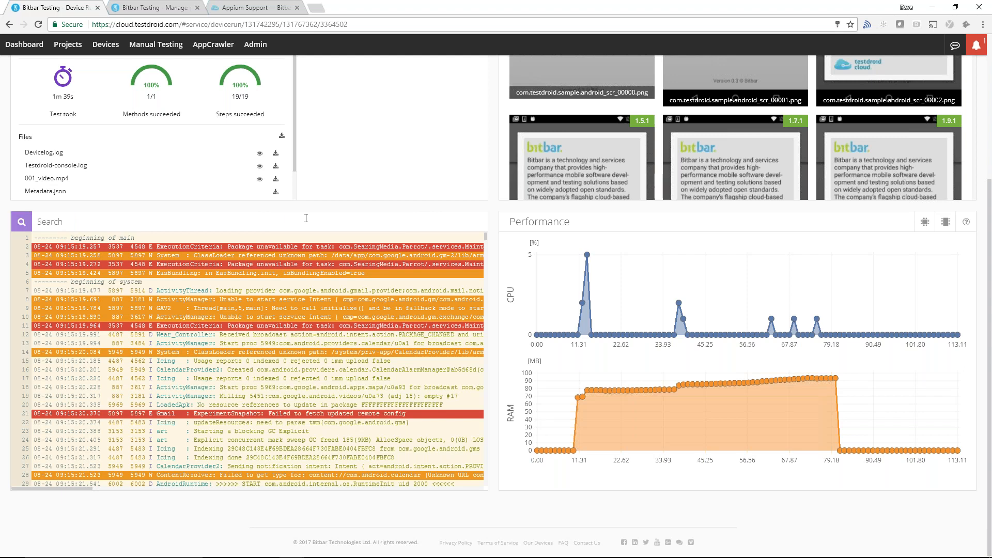
left_click(64, 220)
left_click(22, 221)
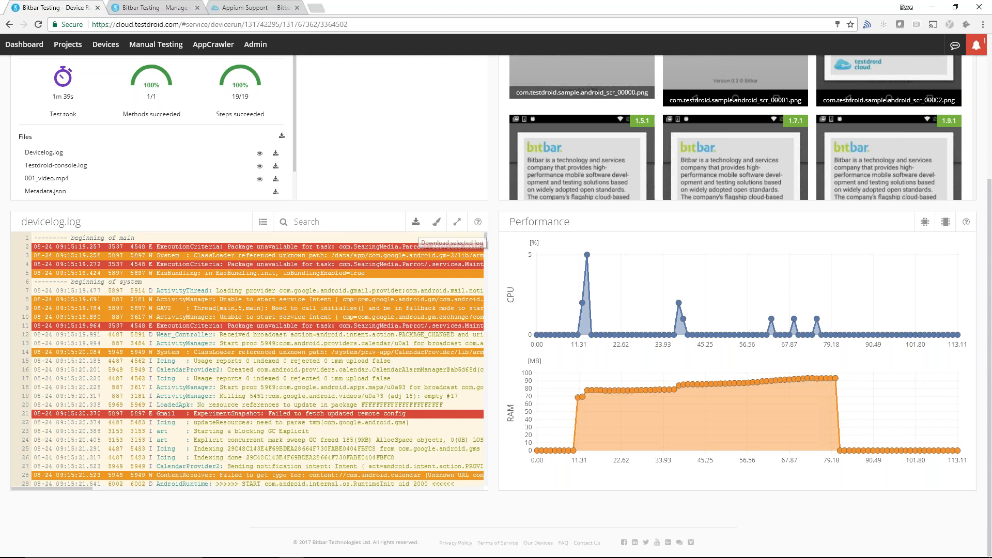
- Play the device run's recording 001_video.mp4 and close it after watching the first seconds
left_click(260, 179)
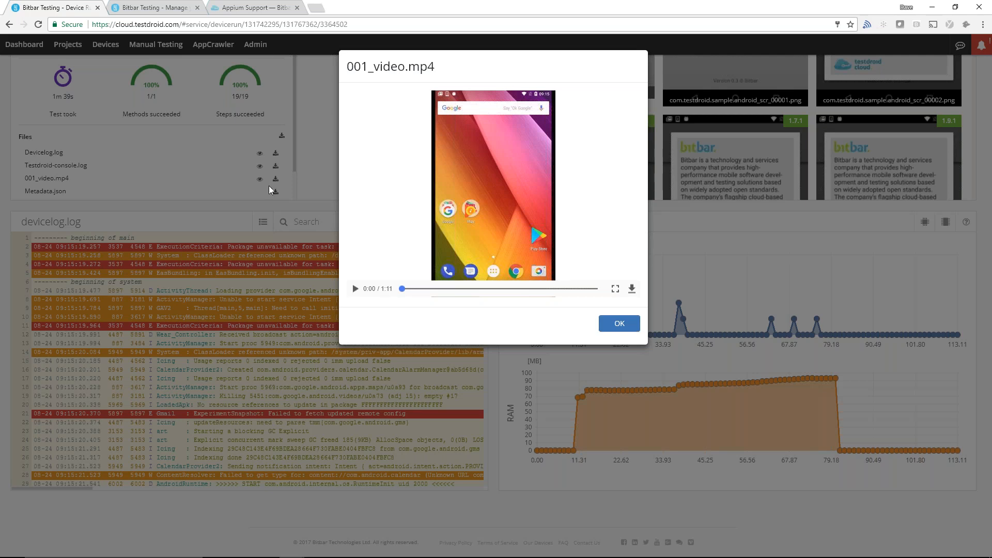
left_click(355, 289)
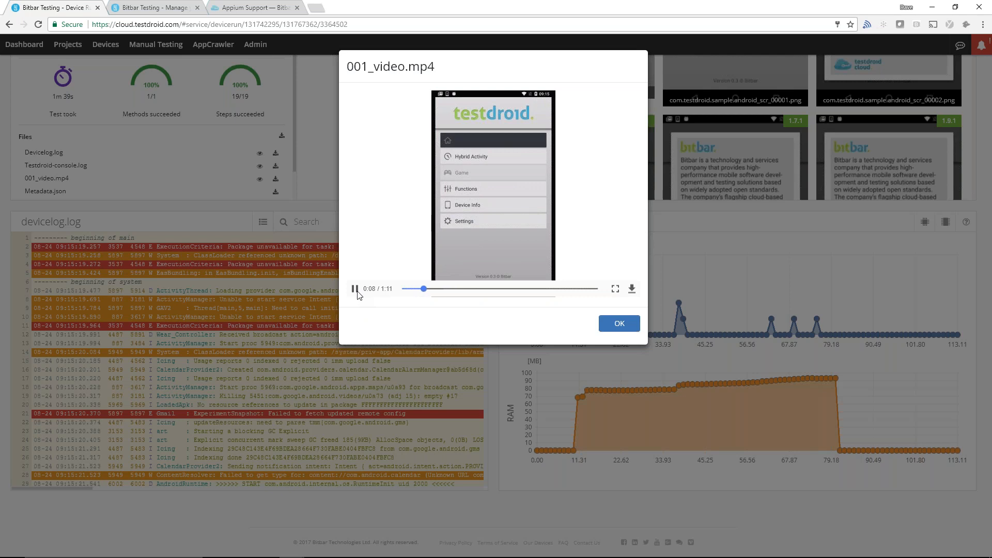
left_click(619, 324)
scroll(580, 386, "up", 3)
scroll(580, 387, "up", 1)
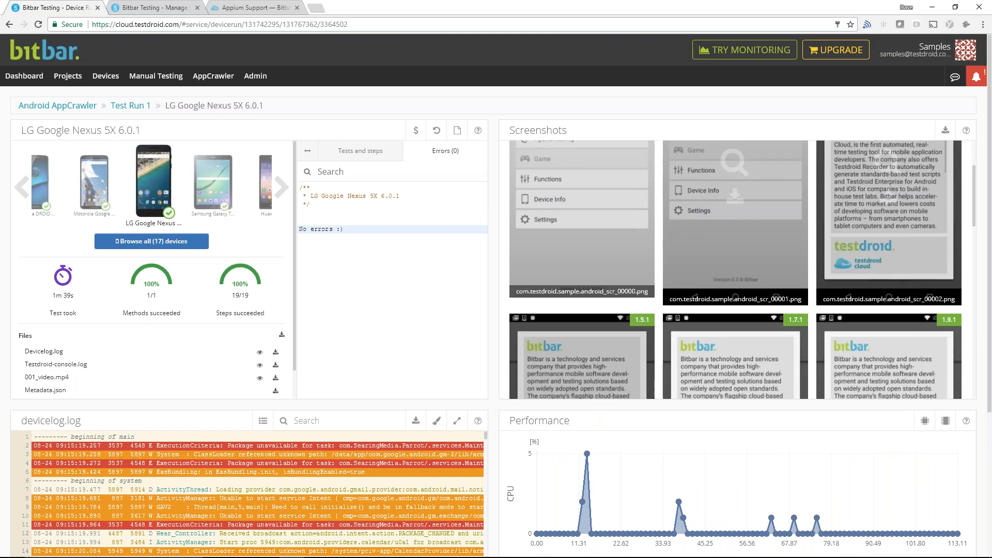
- Go to the account settings and examine the Atlassian JIRA integration form without enabling it
left_click(906, 54)
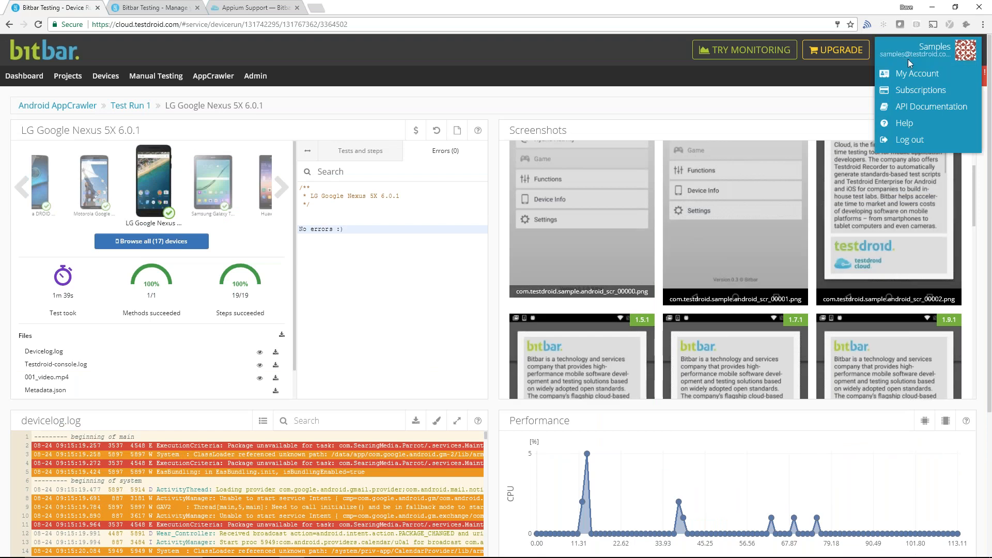
left_click(910, 76)
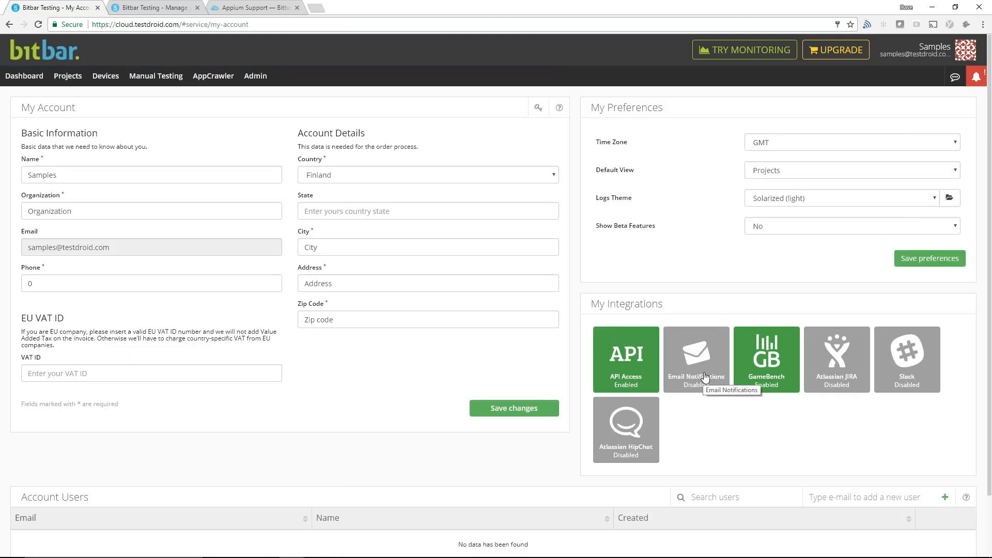
left_click(841, 362)
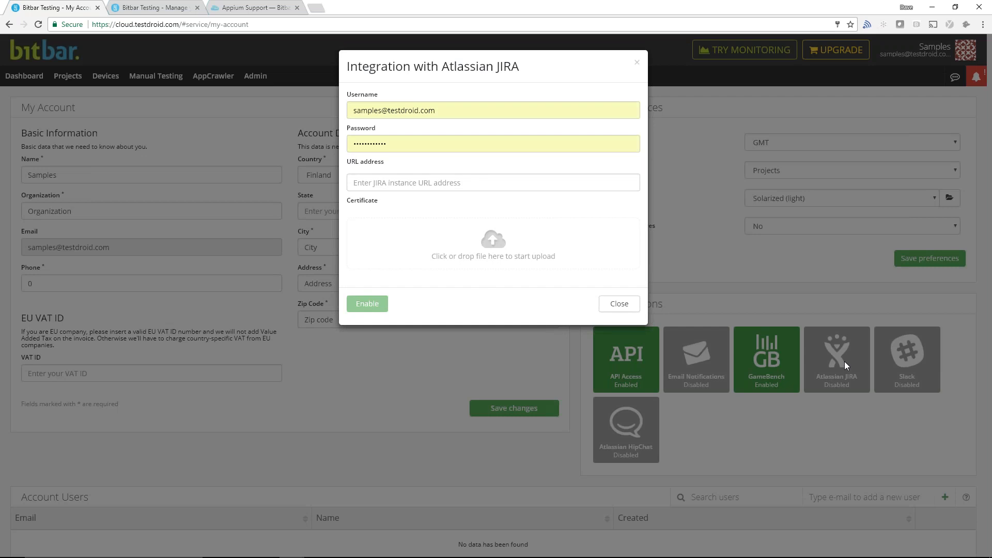
left_click(623, 310)
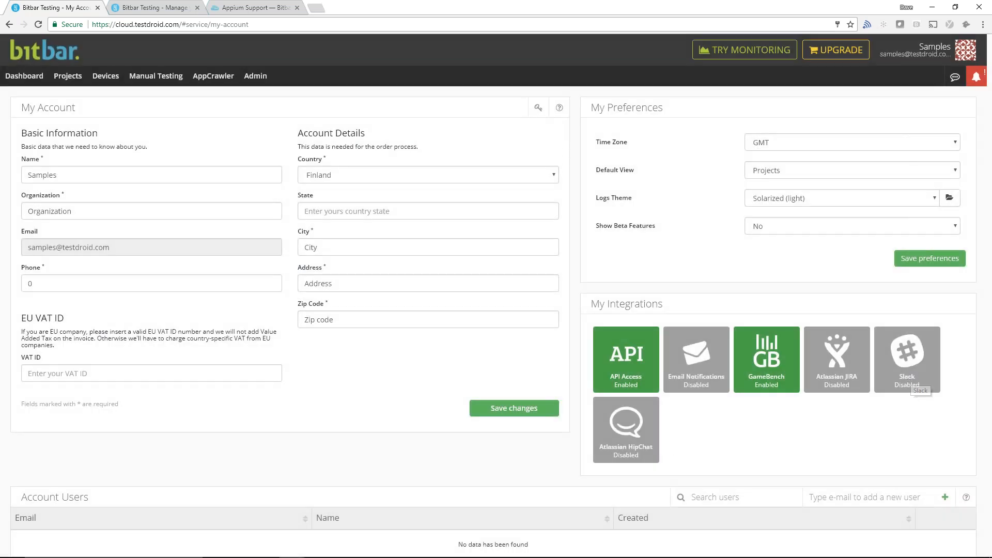
- Examine the Slack integration's channel URL and notification scope settings without adding a notification
left_click(910, 376)
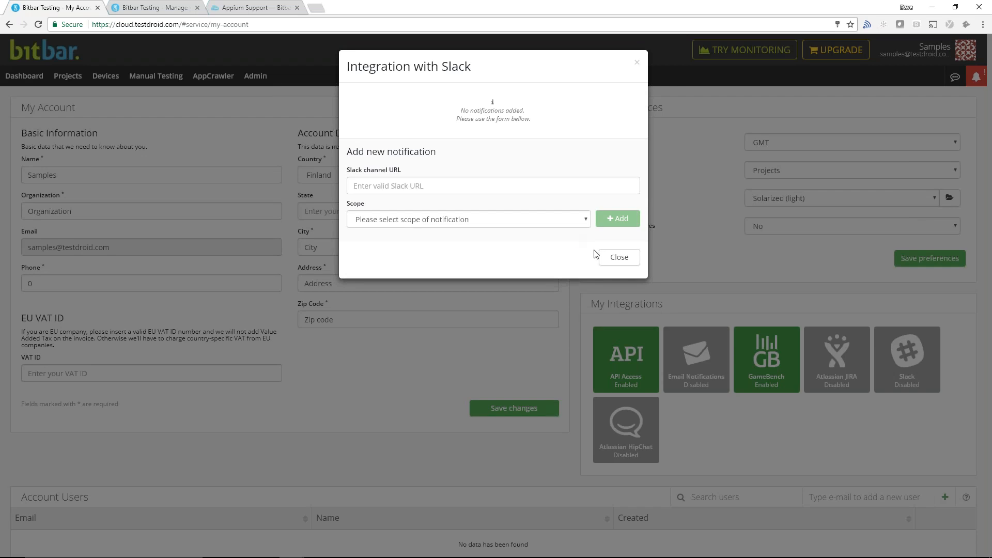
left_click(551, 224)
left_click(551, 225)
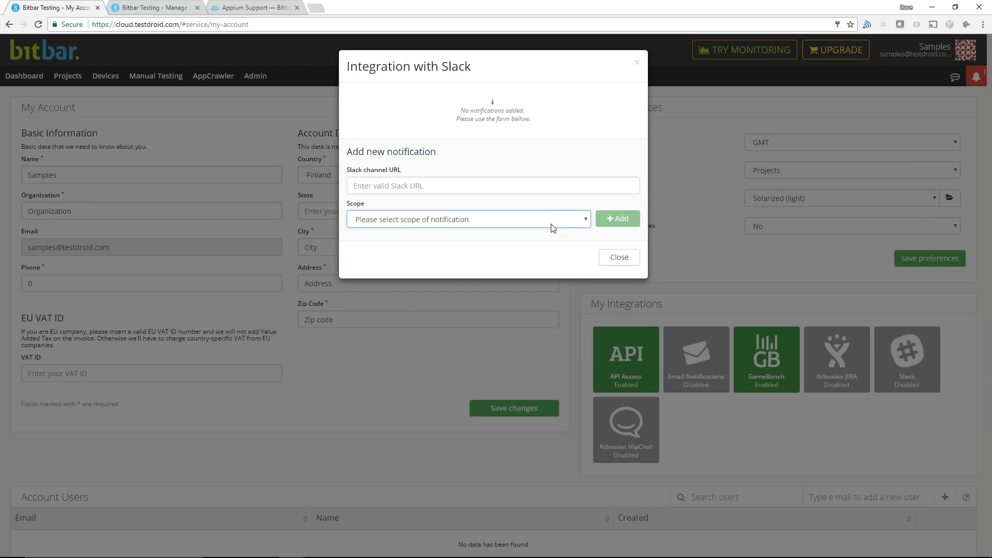
left_click(617, 257)
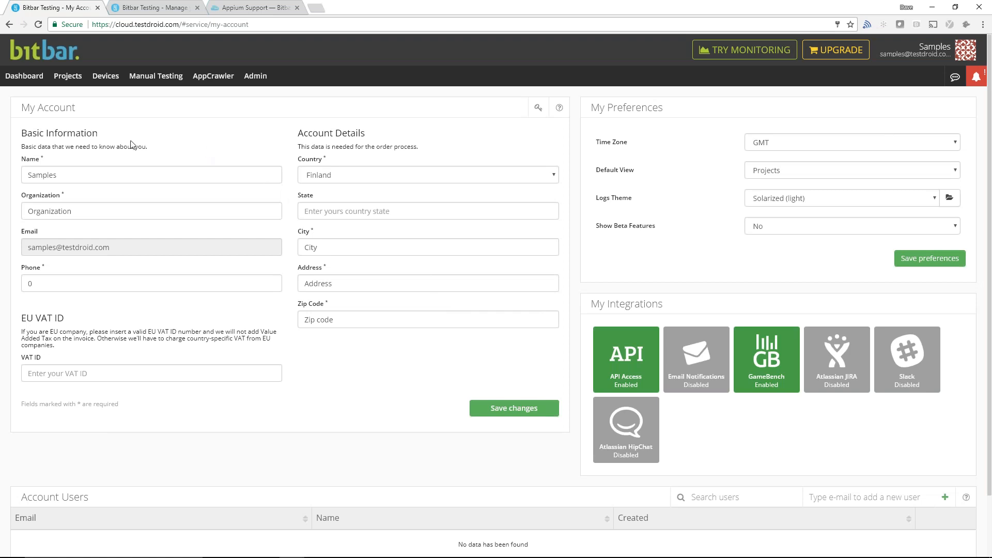
- Search the manual testing devices for "pixel" and start a session on the Google Pixel 7.1.2 - US
left_click(156, 79)
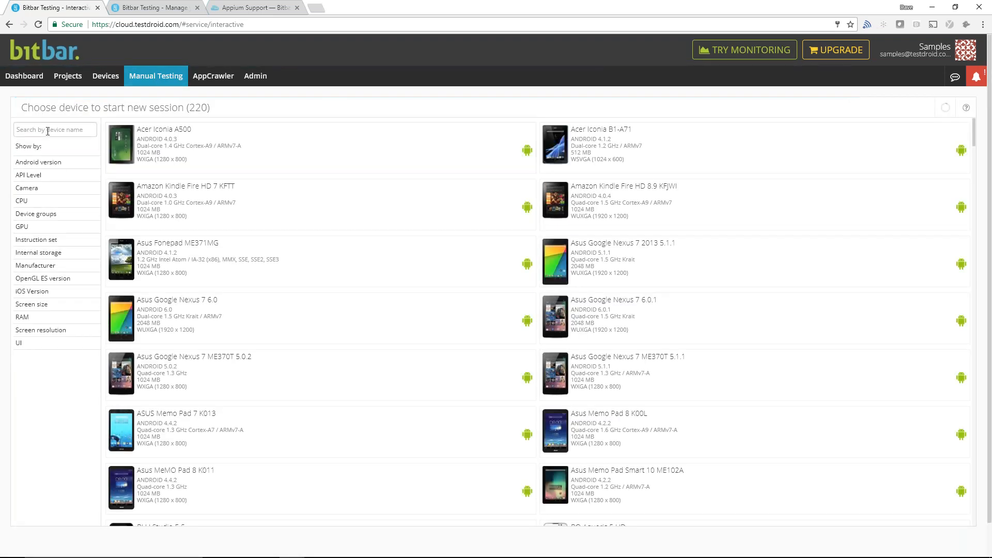
left_click(48, 131)
type("pixel")
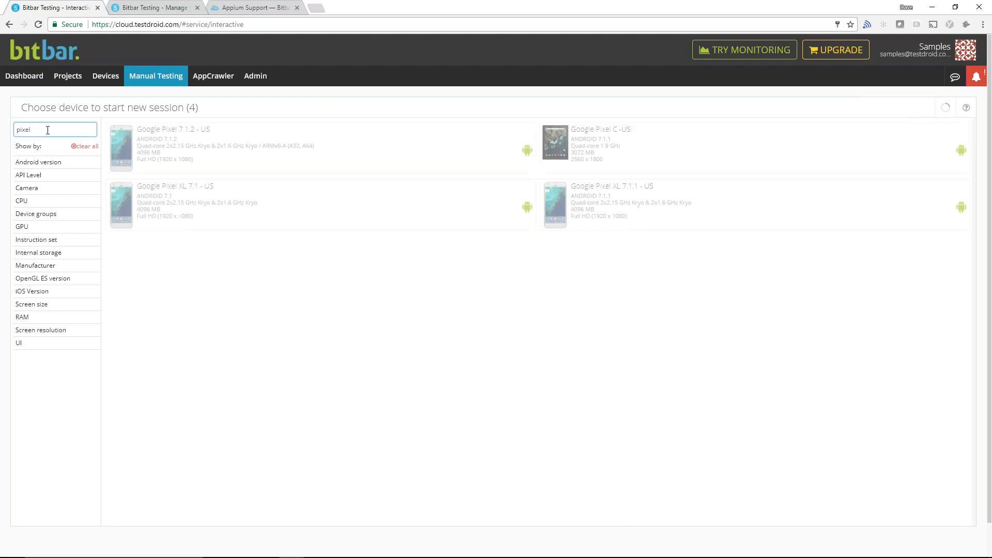
left_click(176, 149)
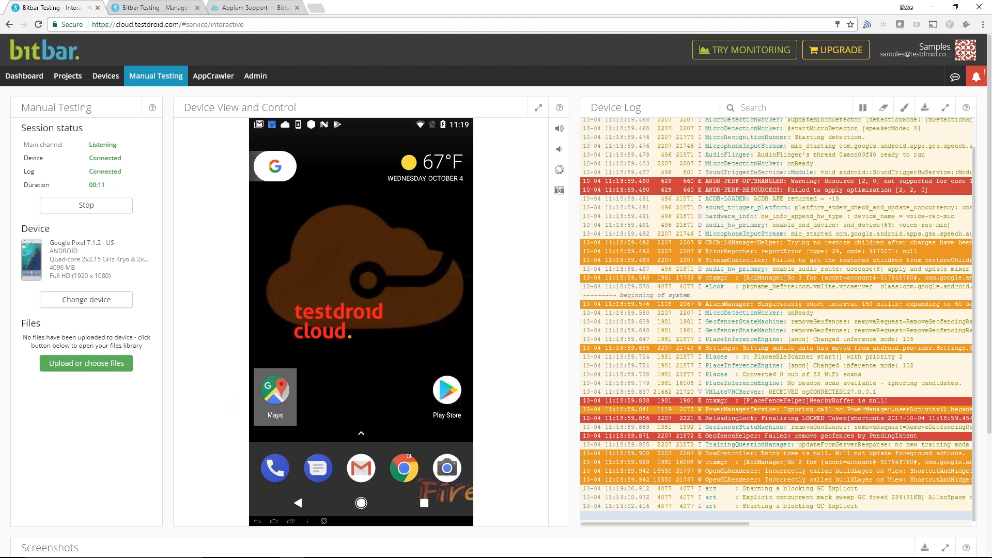
- Launch Chrome on the remote device, accept its terms and continue with the account already selected for sign-in
left_click(406, 467)
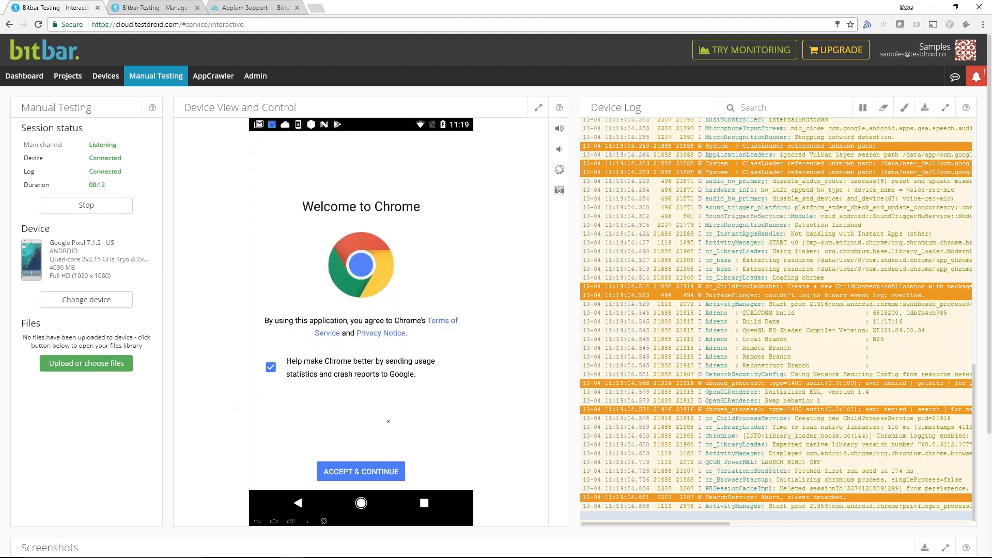
left_click(369, 472)
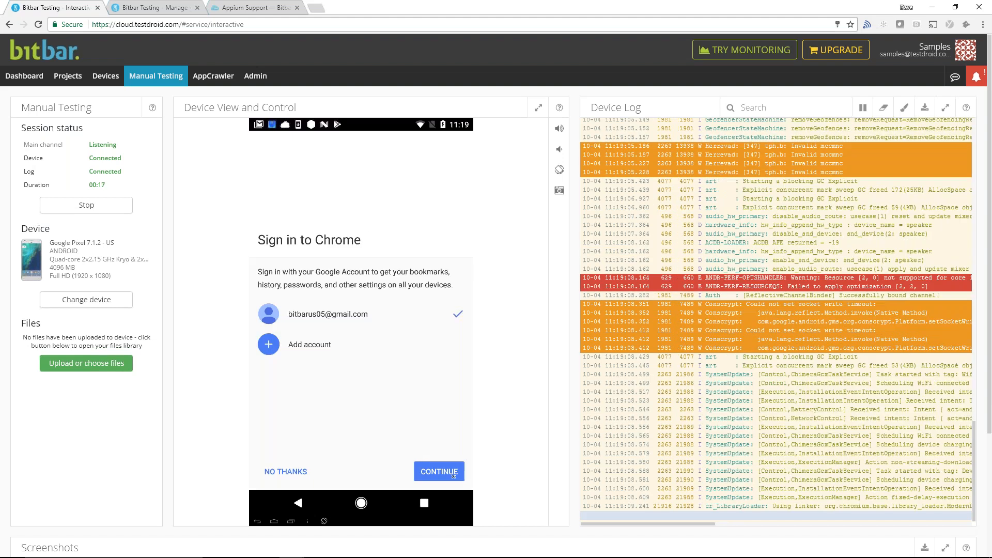
left_click(448, 471)
left_click(449, 472)
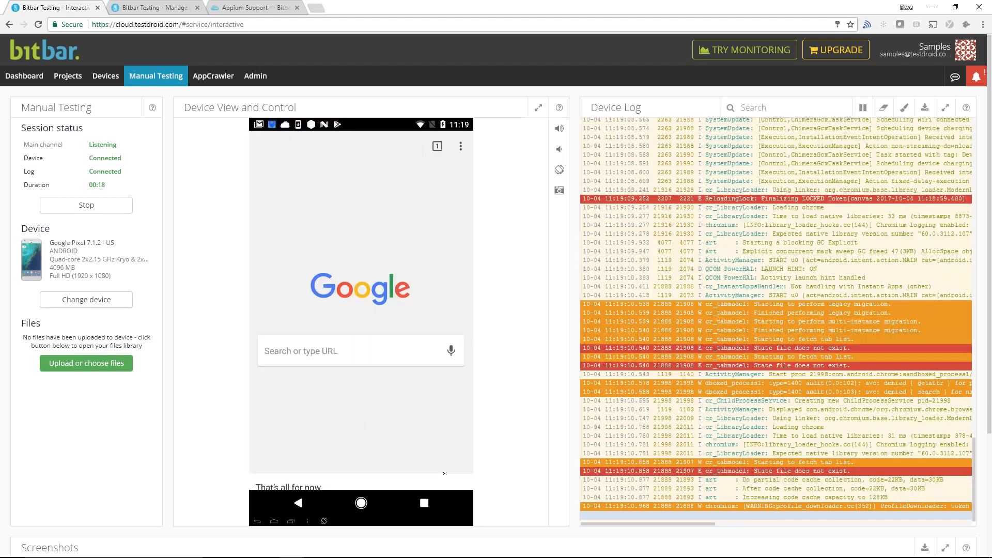
- Load bitbar.com in Chrome on the remote device
left_click(288, 349)
type("bitbar.com")
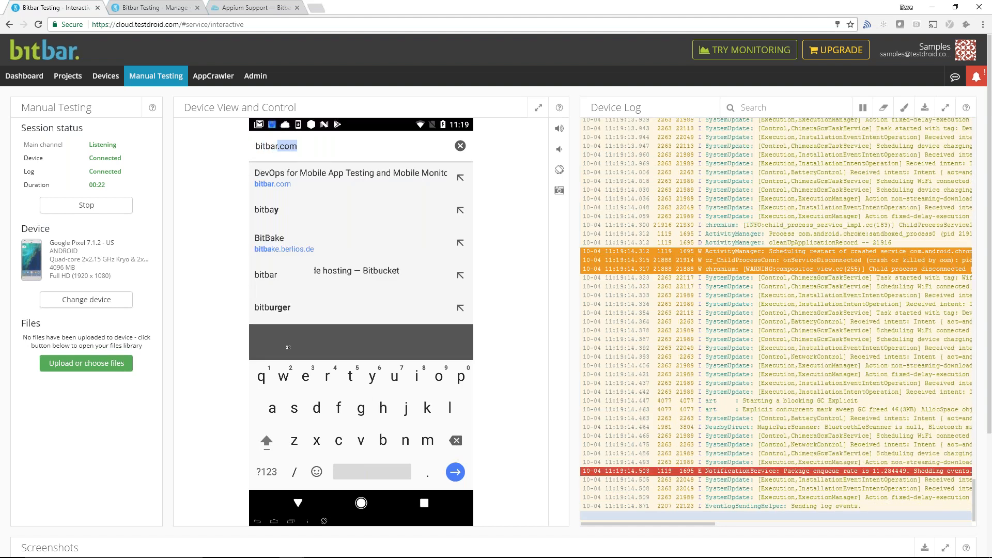
key("Return")
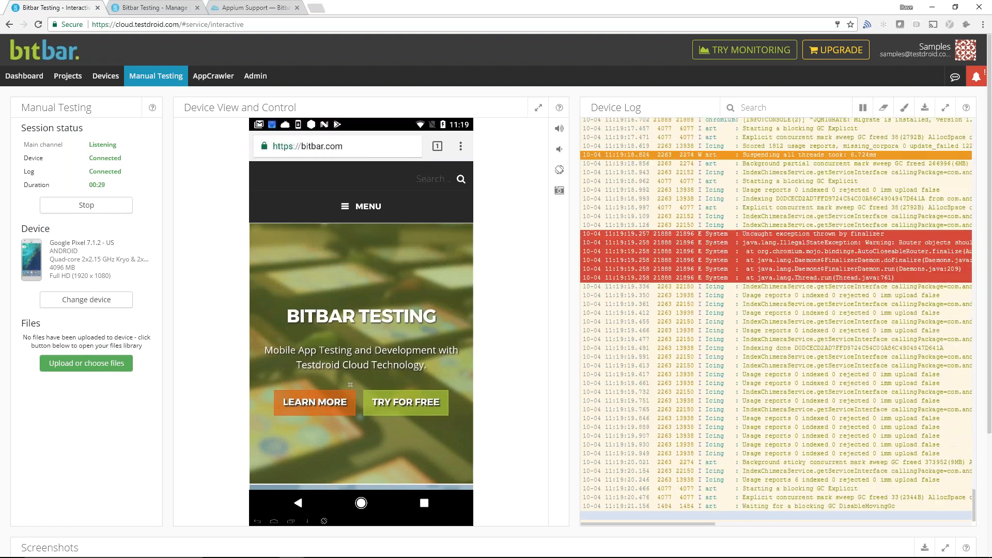
- Capture a device screenshot of bitbar.com's Bitbar Monitoring section, view the captured image enlarged and close it
left_click_drag(347, 345, 354, 175)
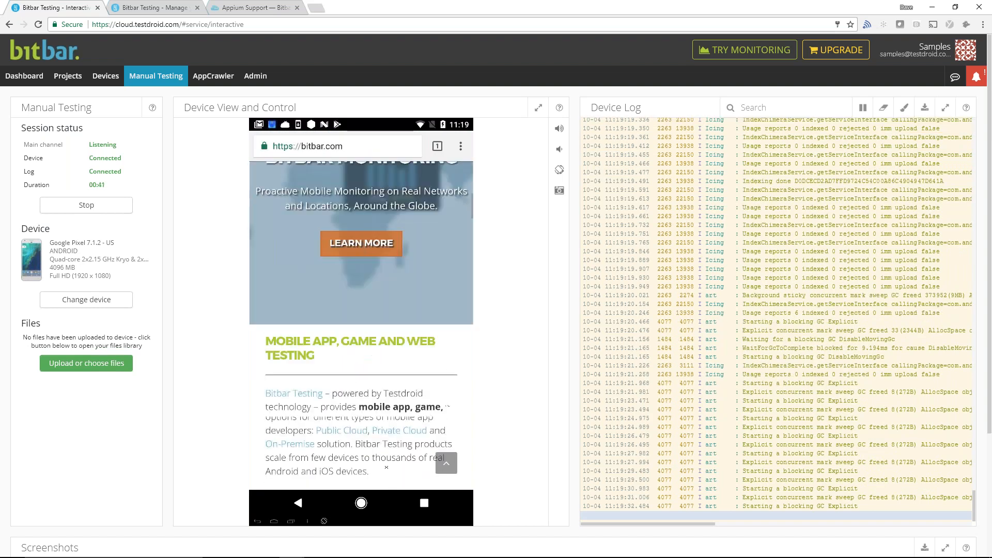
left_click(559, 191)
scroll(205, 487, "down", 3)
scroll(206, 487, "down", 1)
left_click(54, 431)
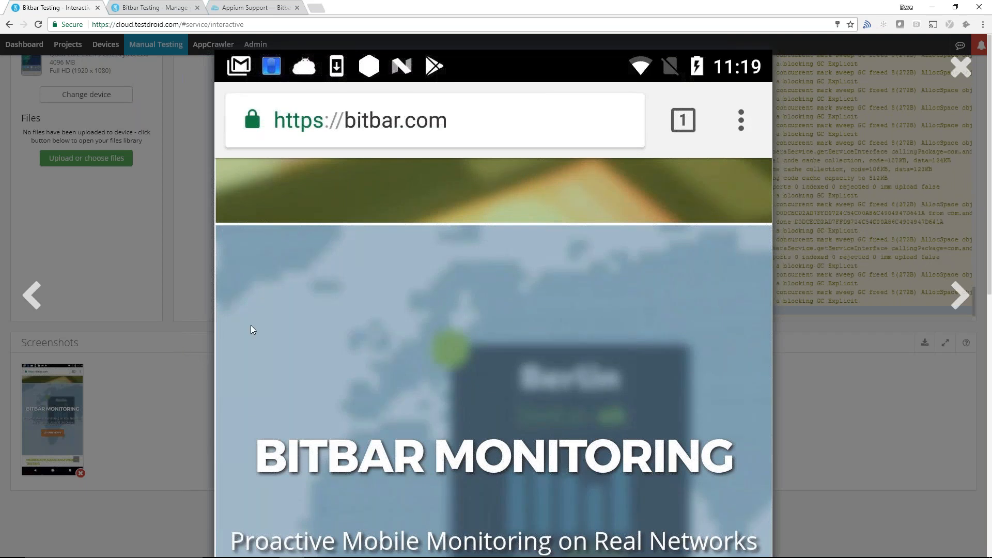
left_click(961, 68)
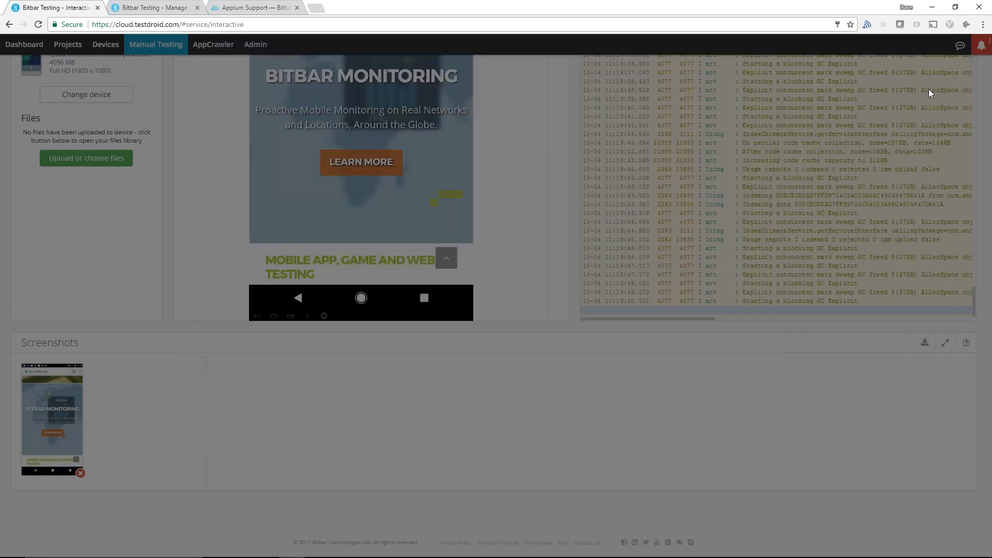
scroll(487, 391, "up", 2)
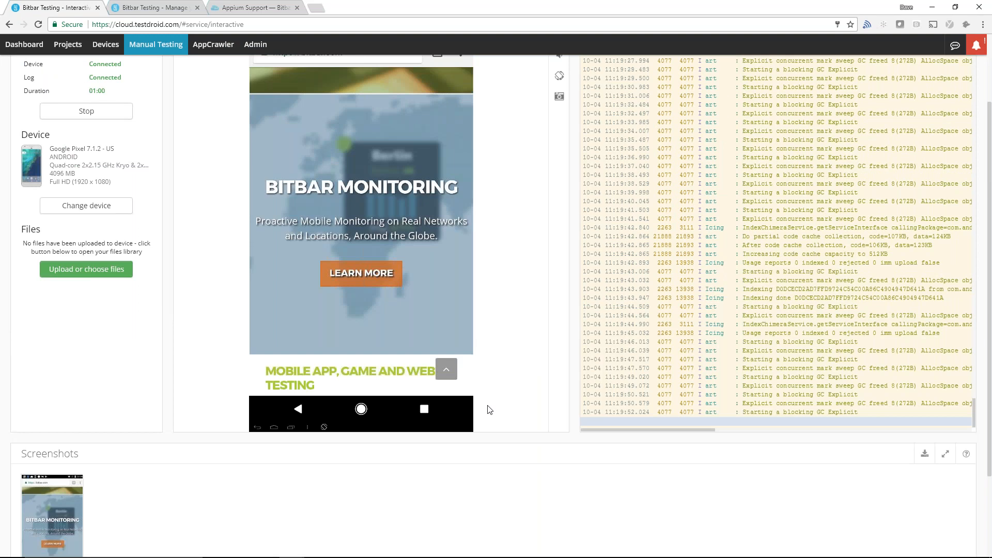
scroll(490, 410, "up", 3)
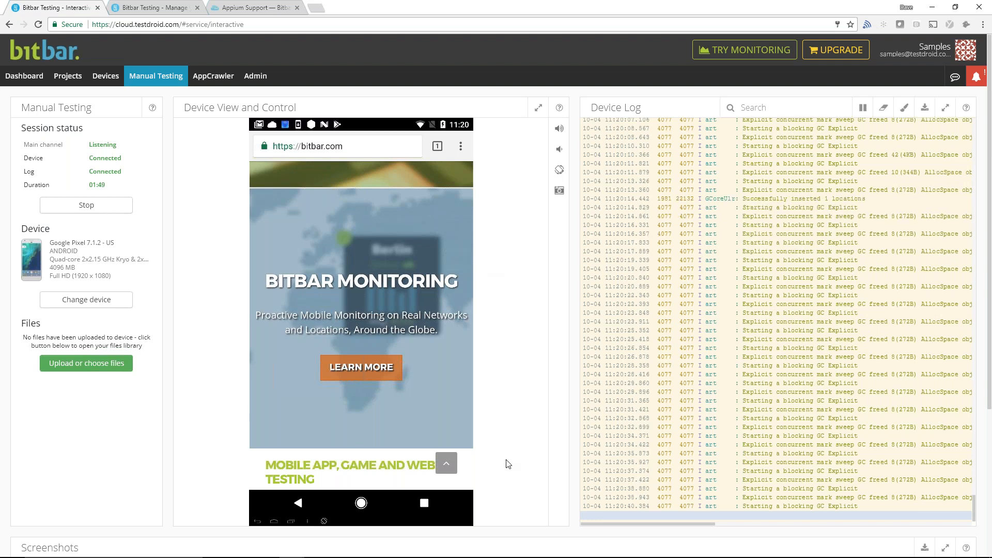
- Open the basic test run creator for AppCrawler
left_click(212, 84)
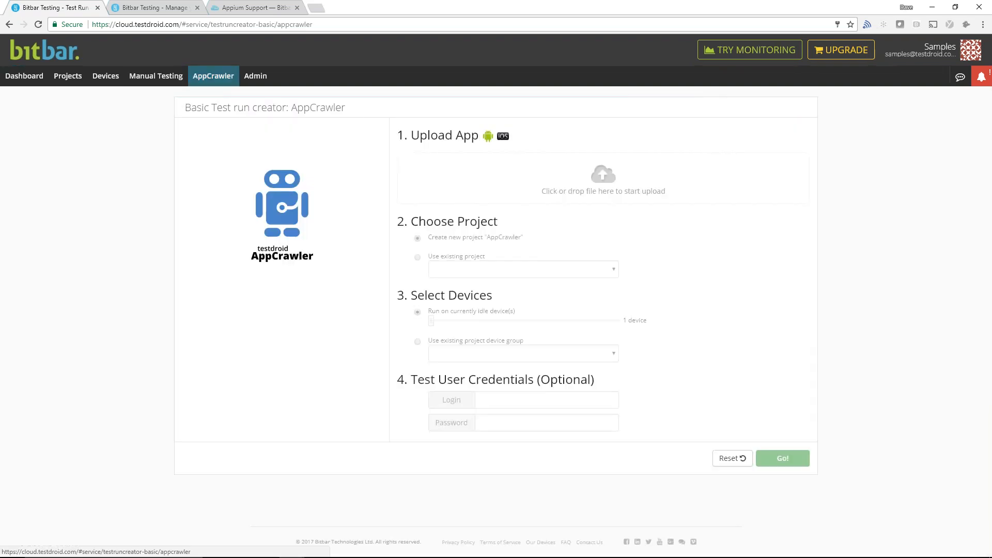